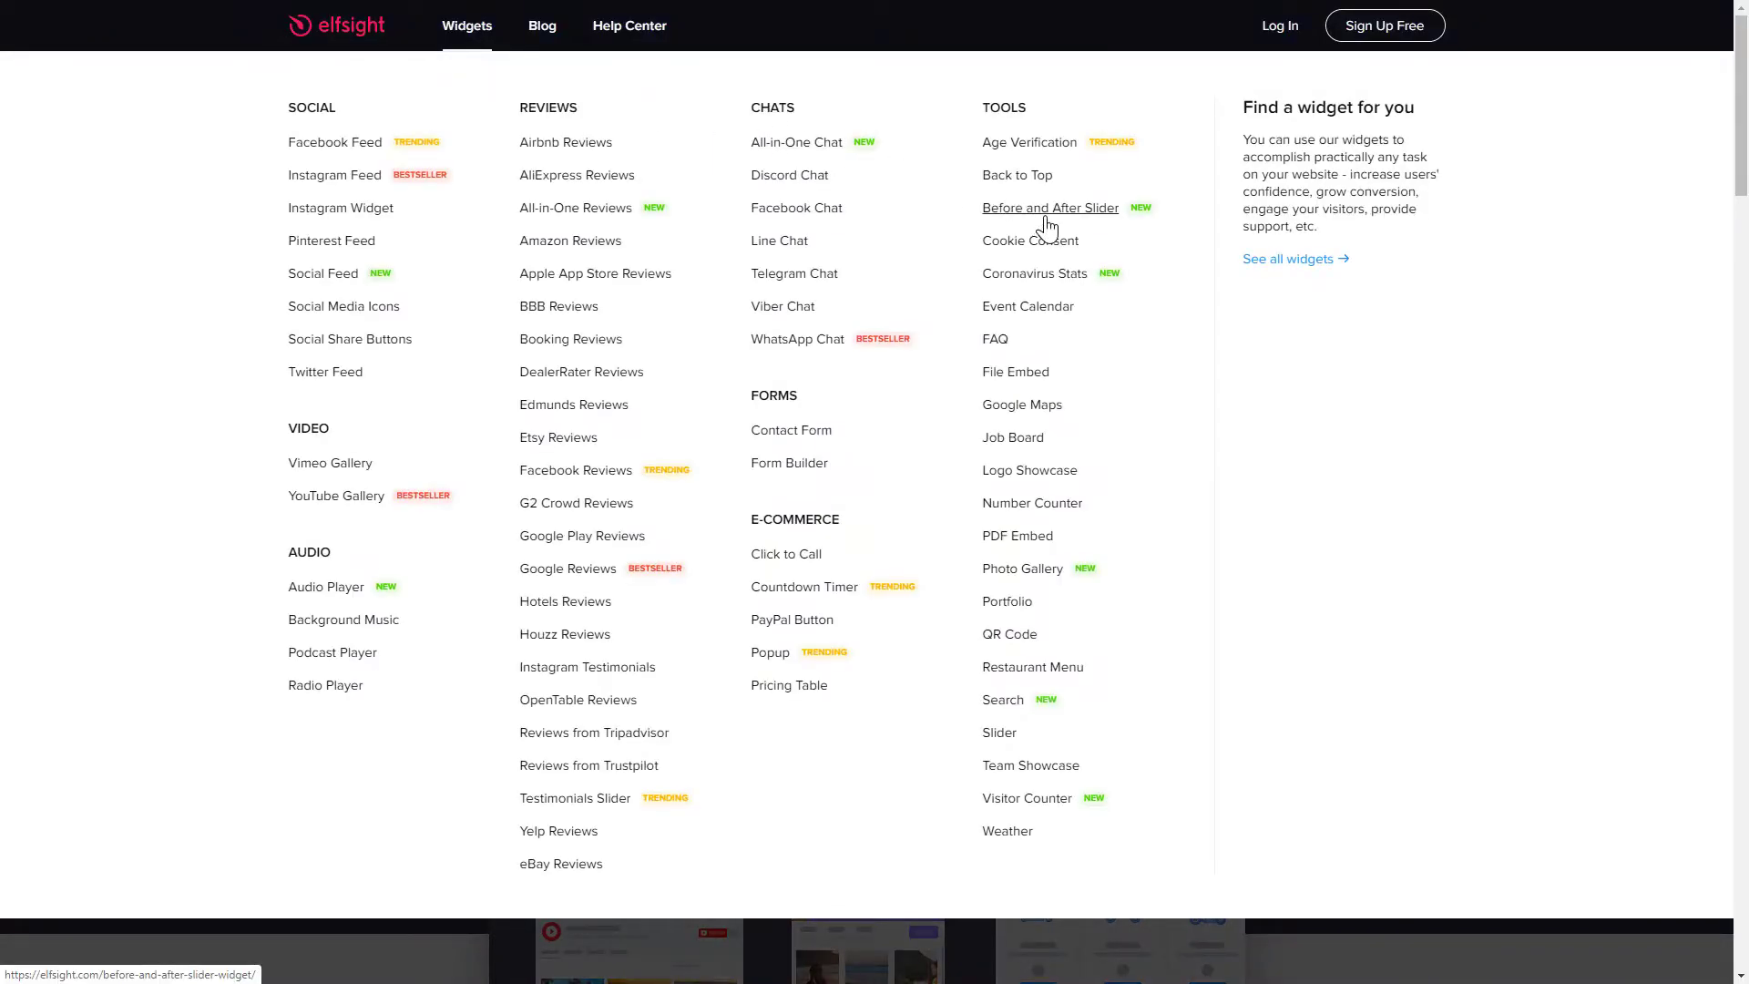
# Open the Before and After Slider product page from the Widgets menu.
pyautogui.click(1050, 212)
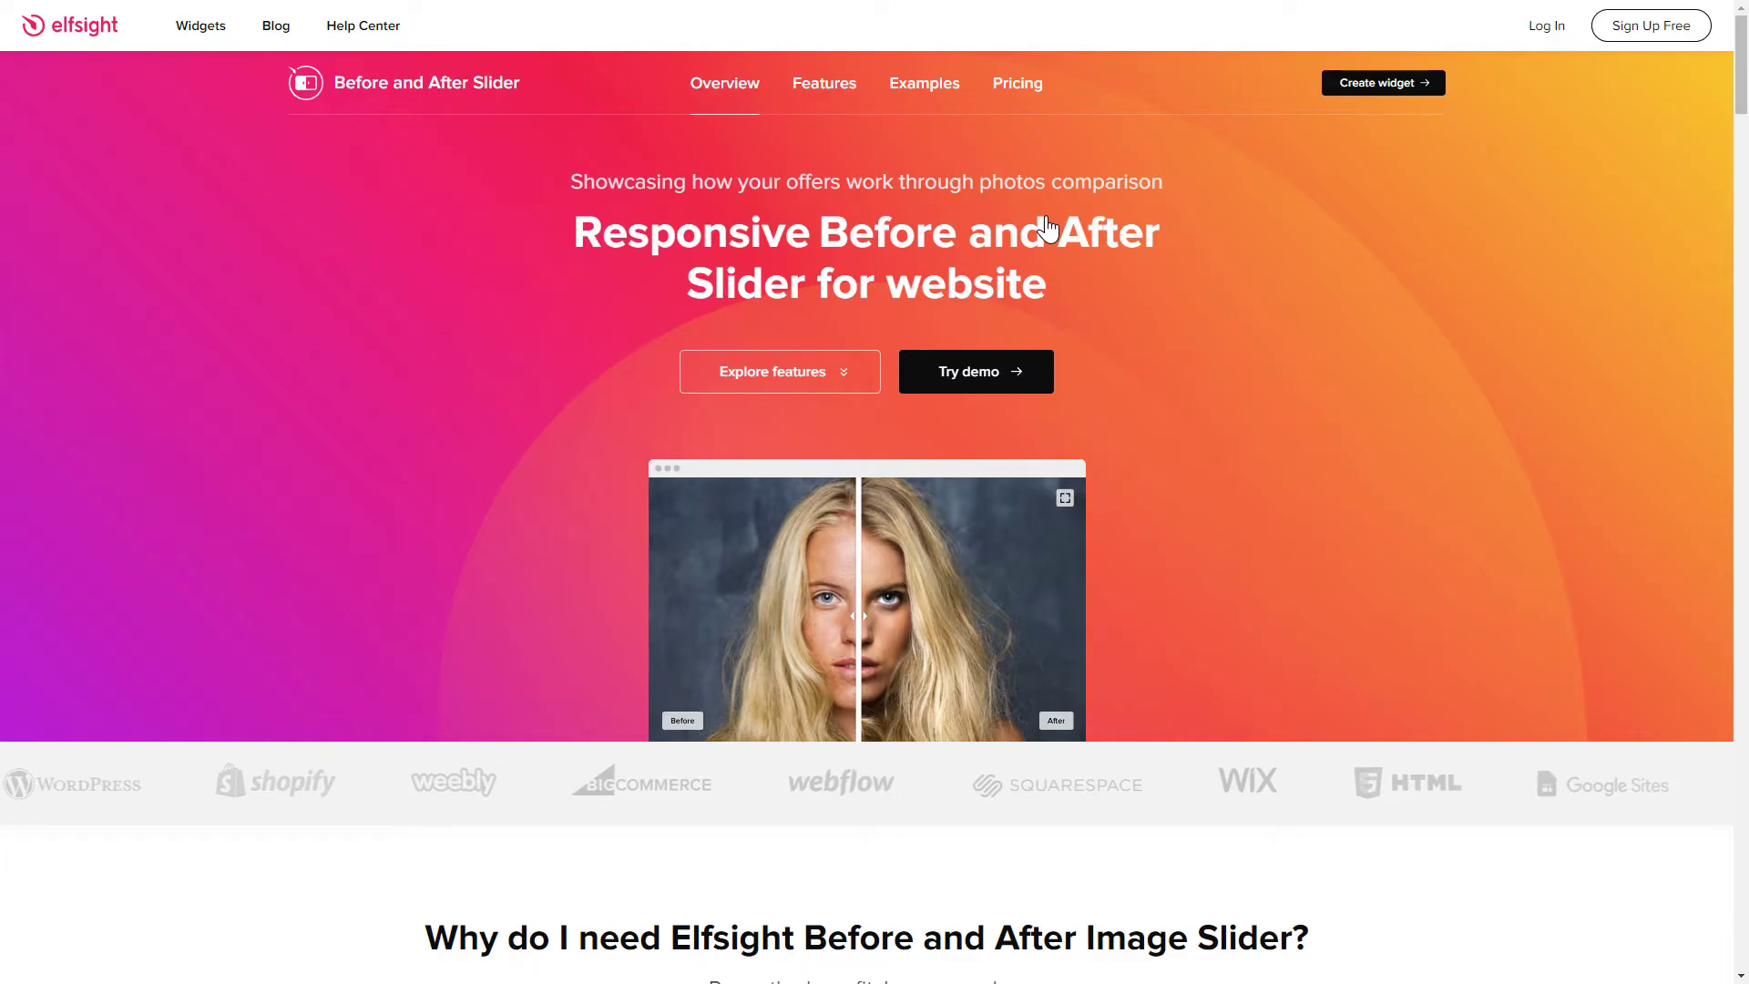
# Preview the Retouch Slider and List of Works templates, then continue with Simple Comparison.
pyautogui.click(1382, 82)
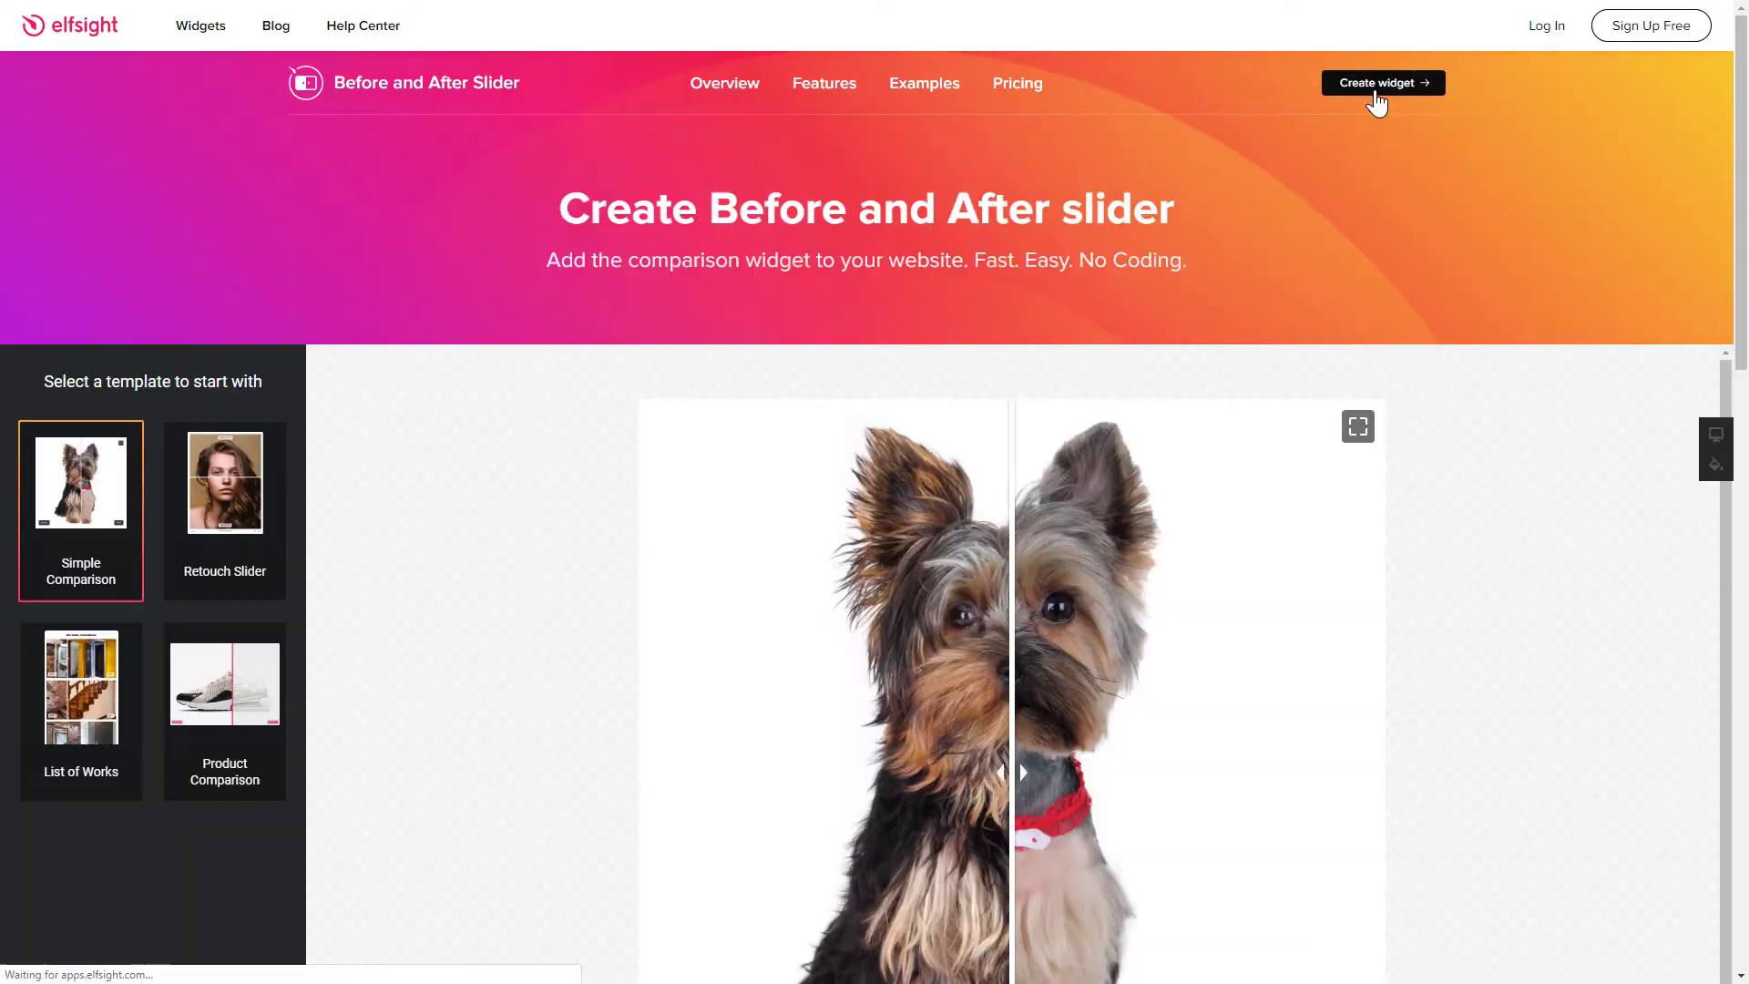
pyautogui.scroll(-3, 1695, 328)
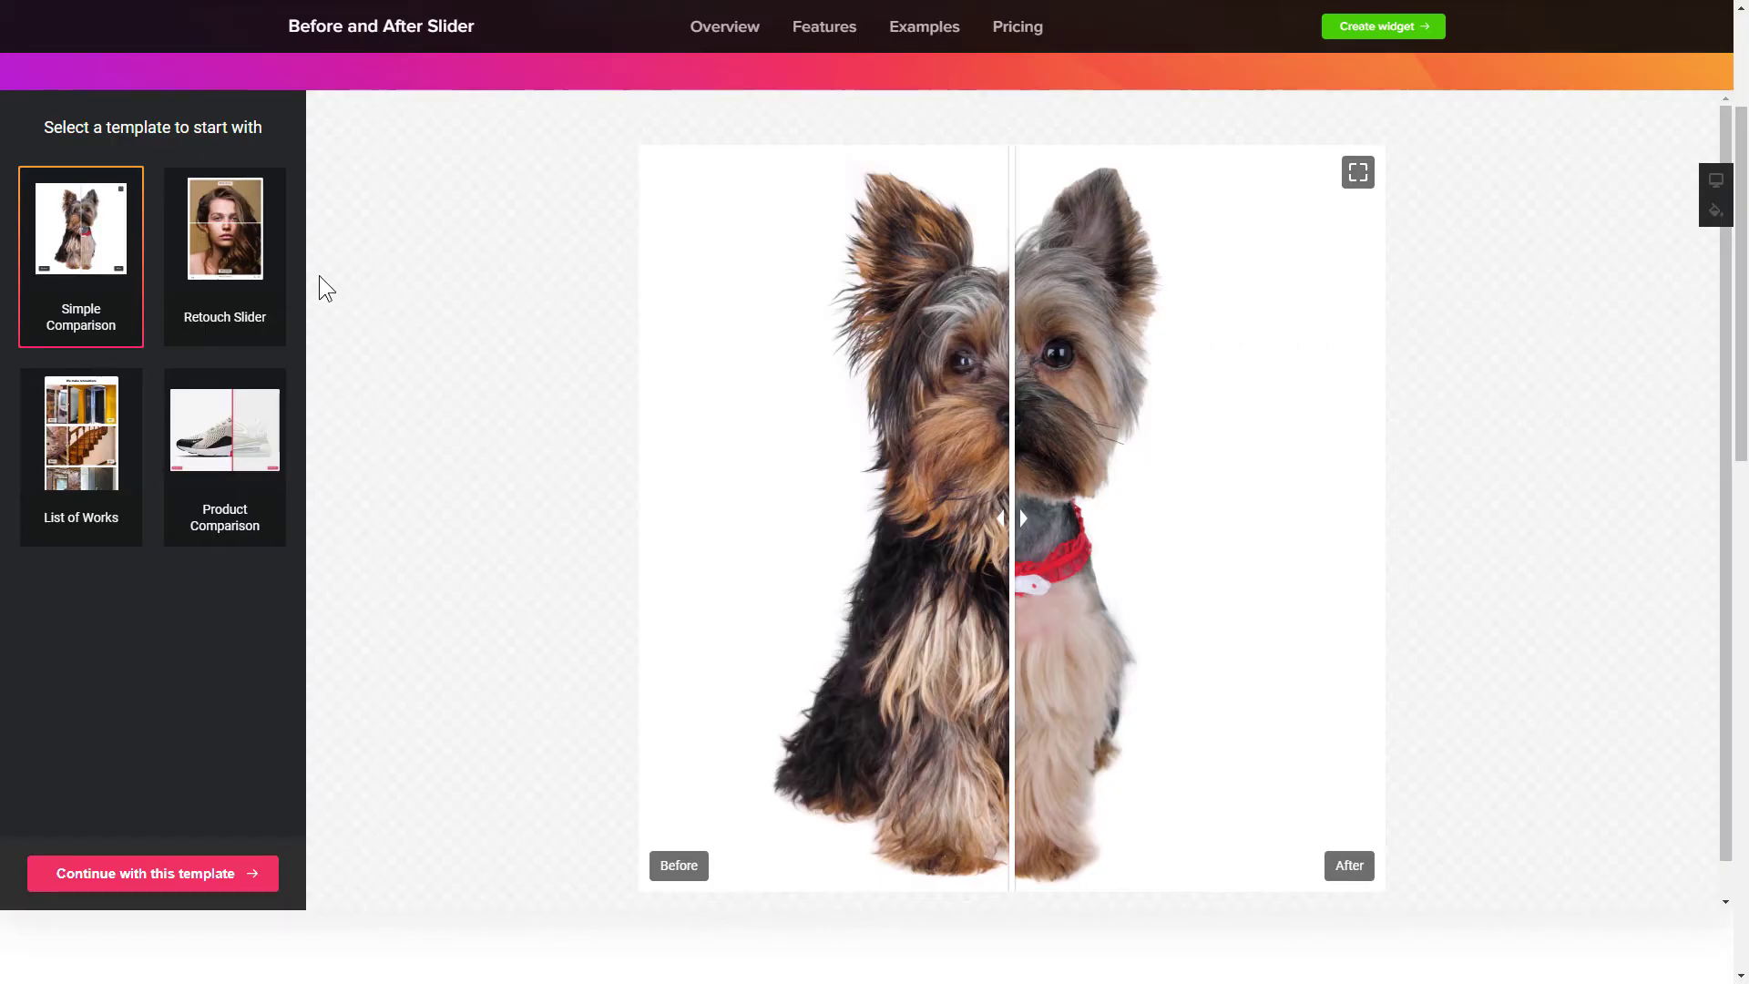
pyautogui.click(227, 303)
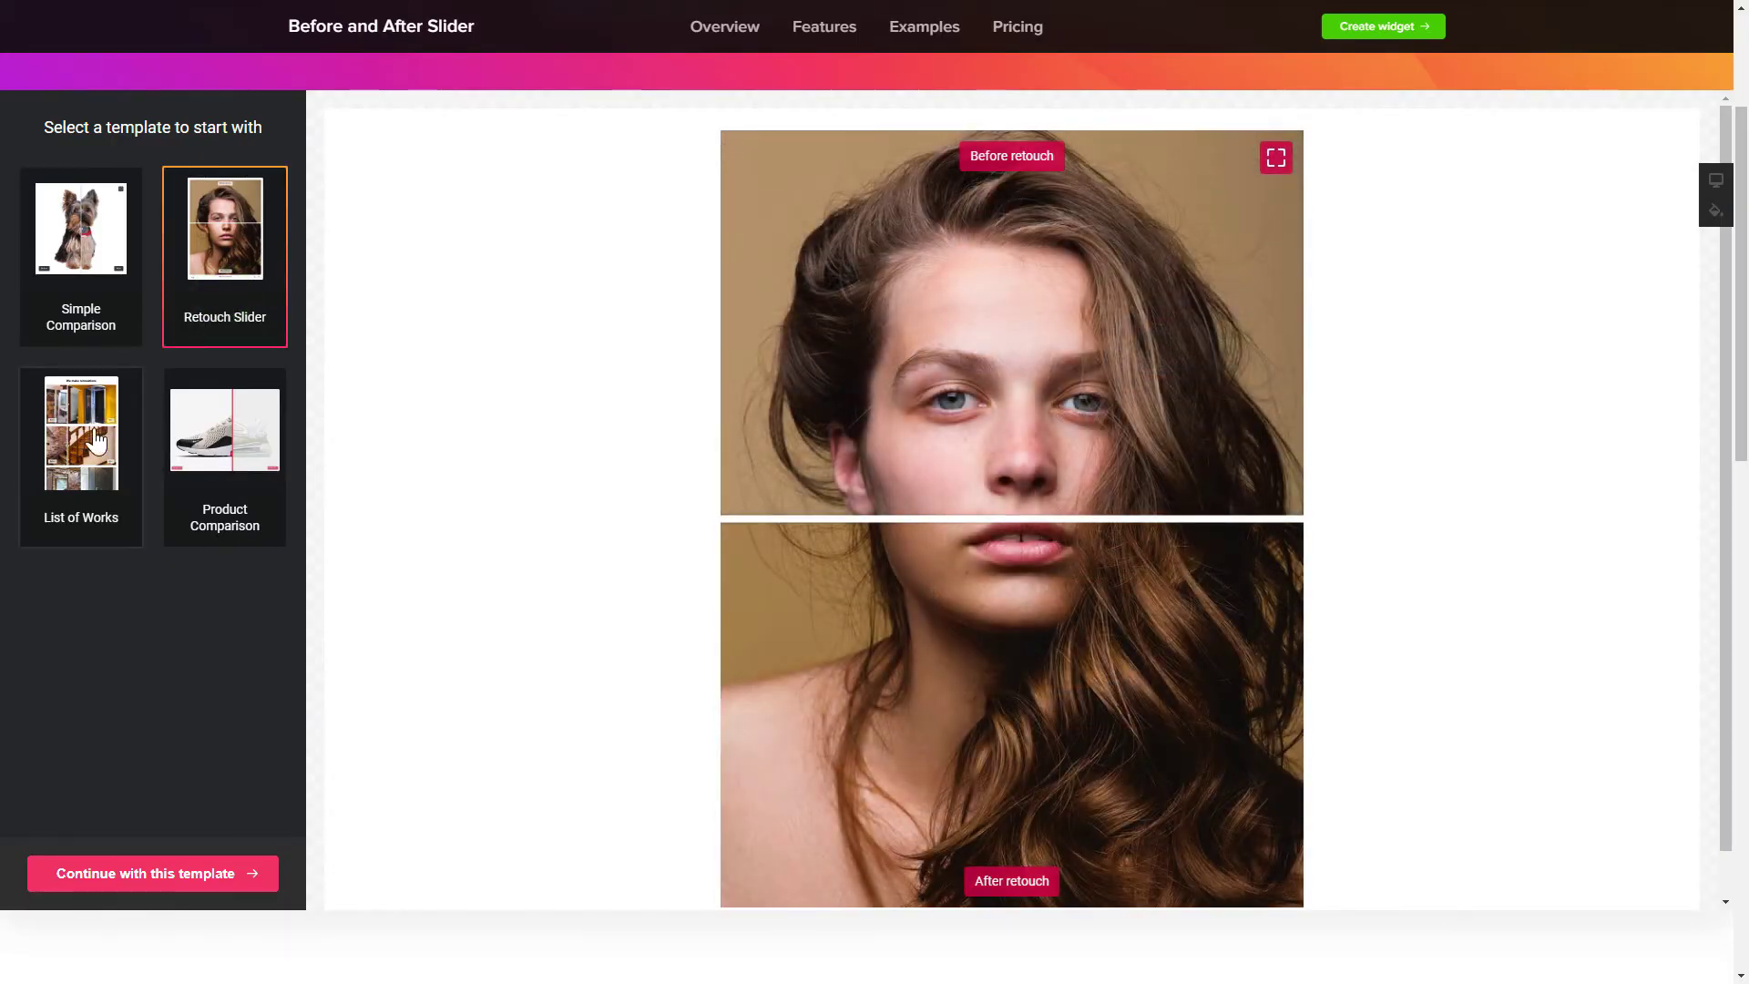
pyautogui.click(78, 465)
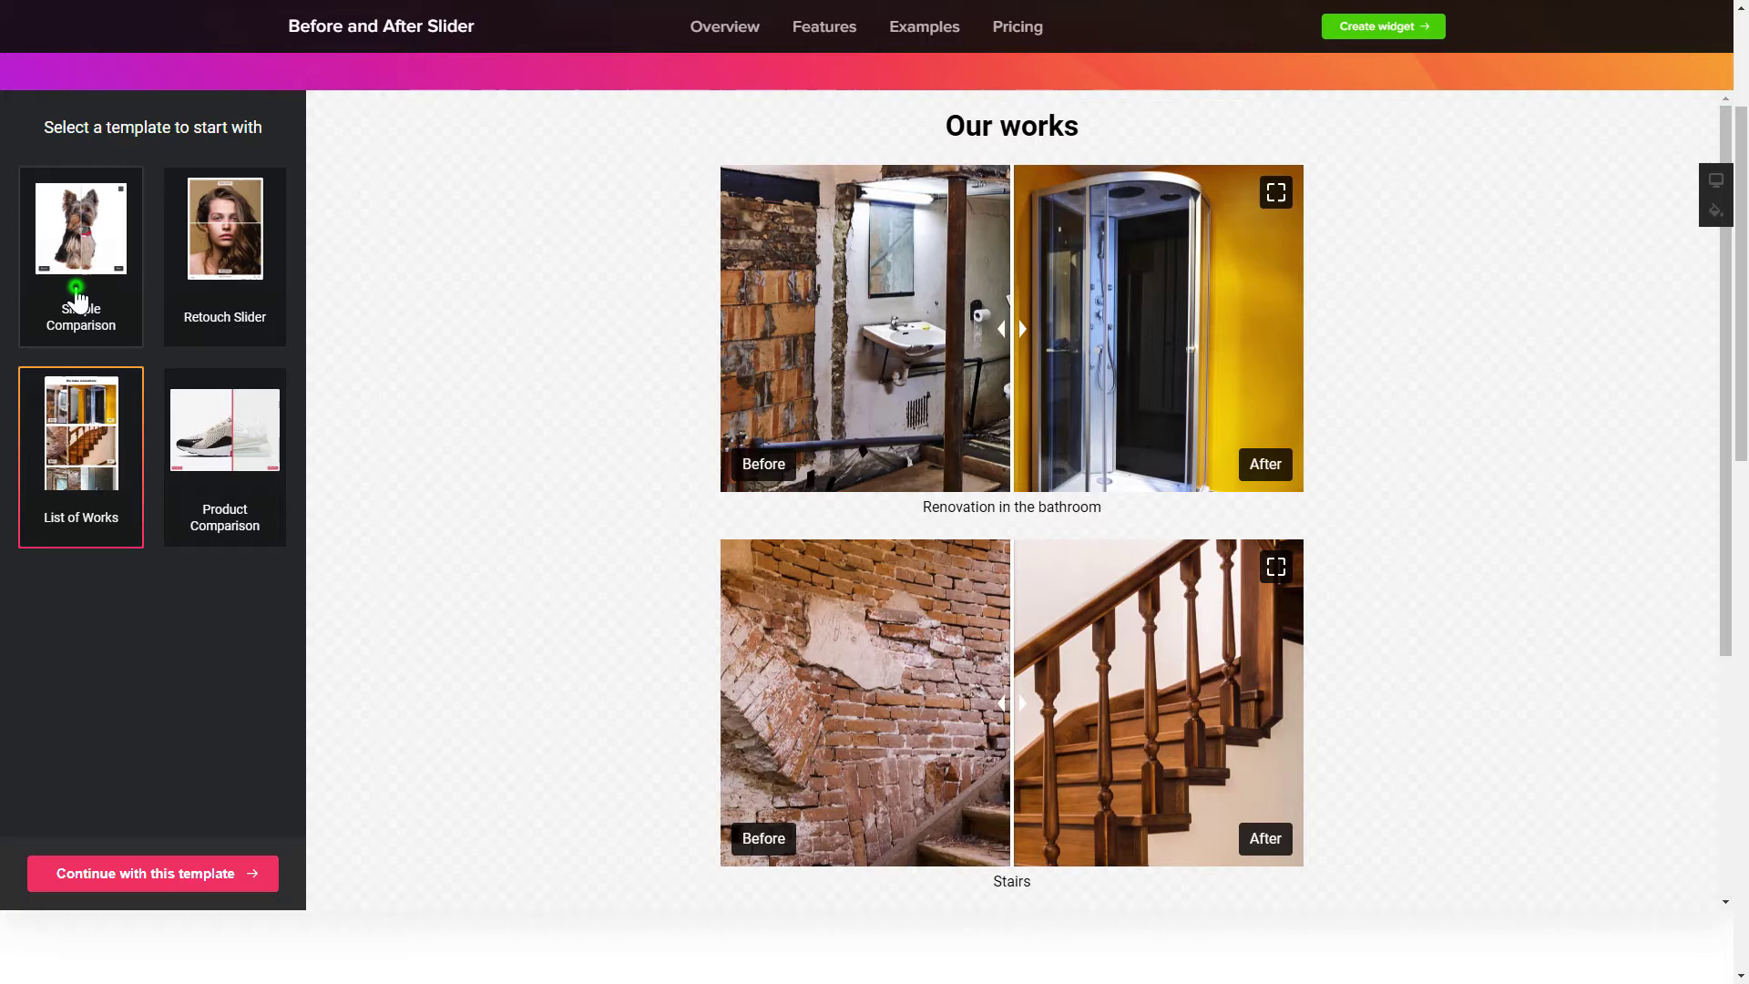
pyautogui.click(80, 287)
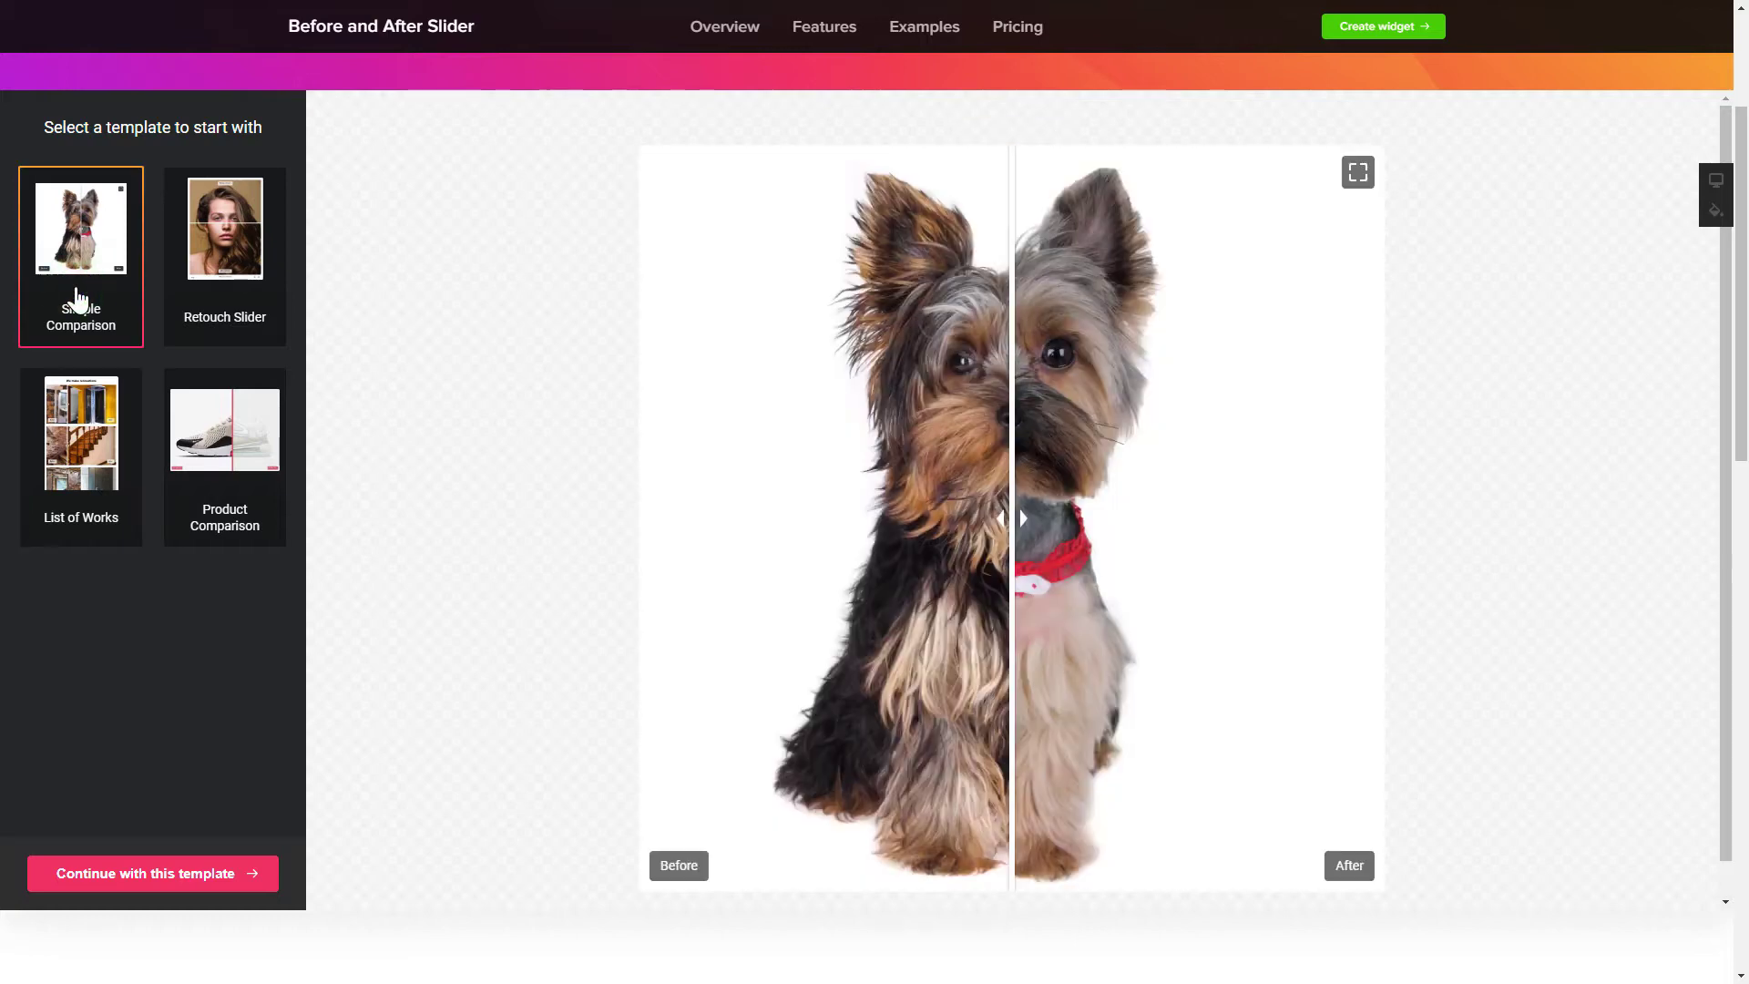
pyautogui.click(152, 873)
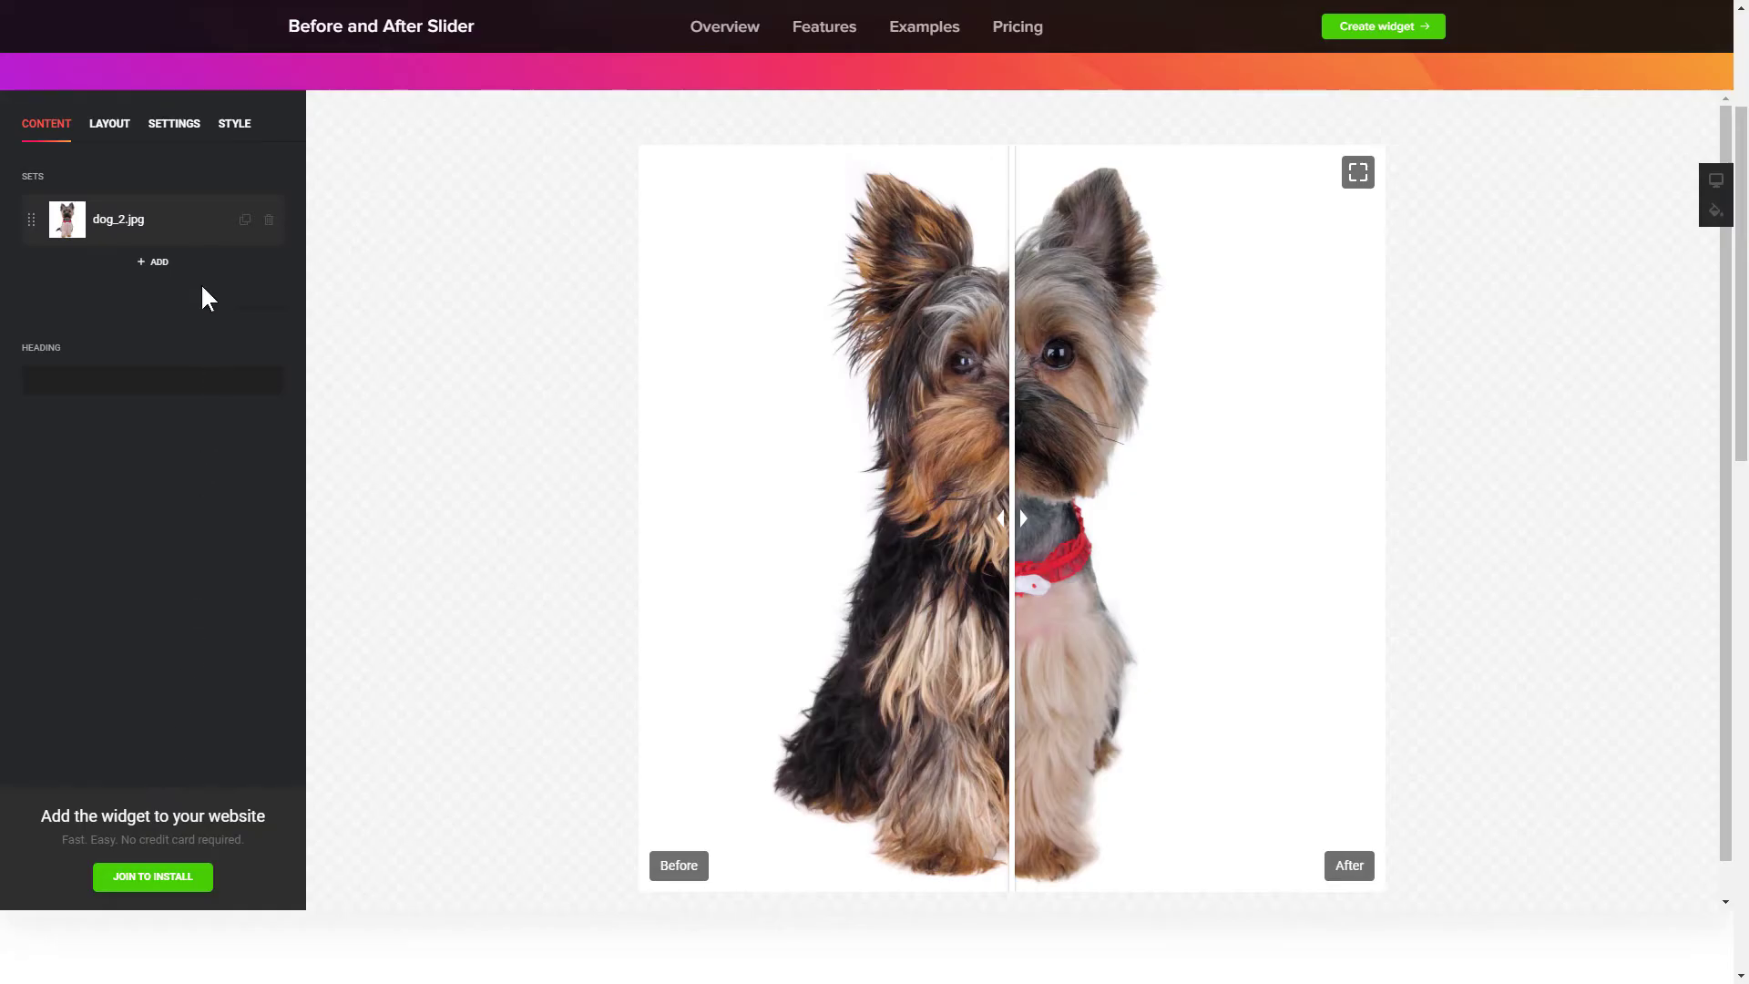
pyautogui.click(206, 230)
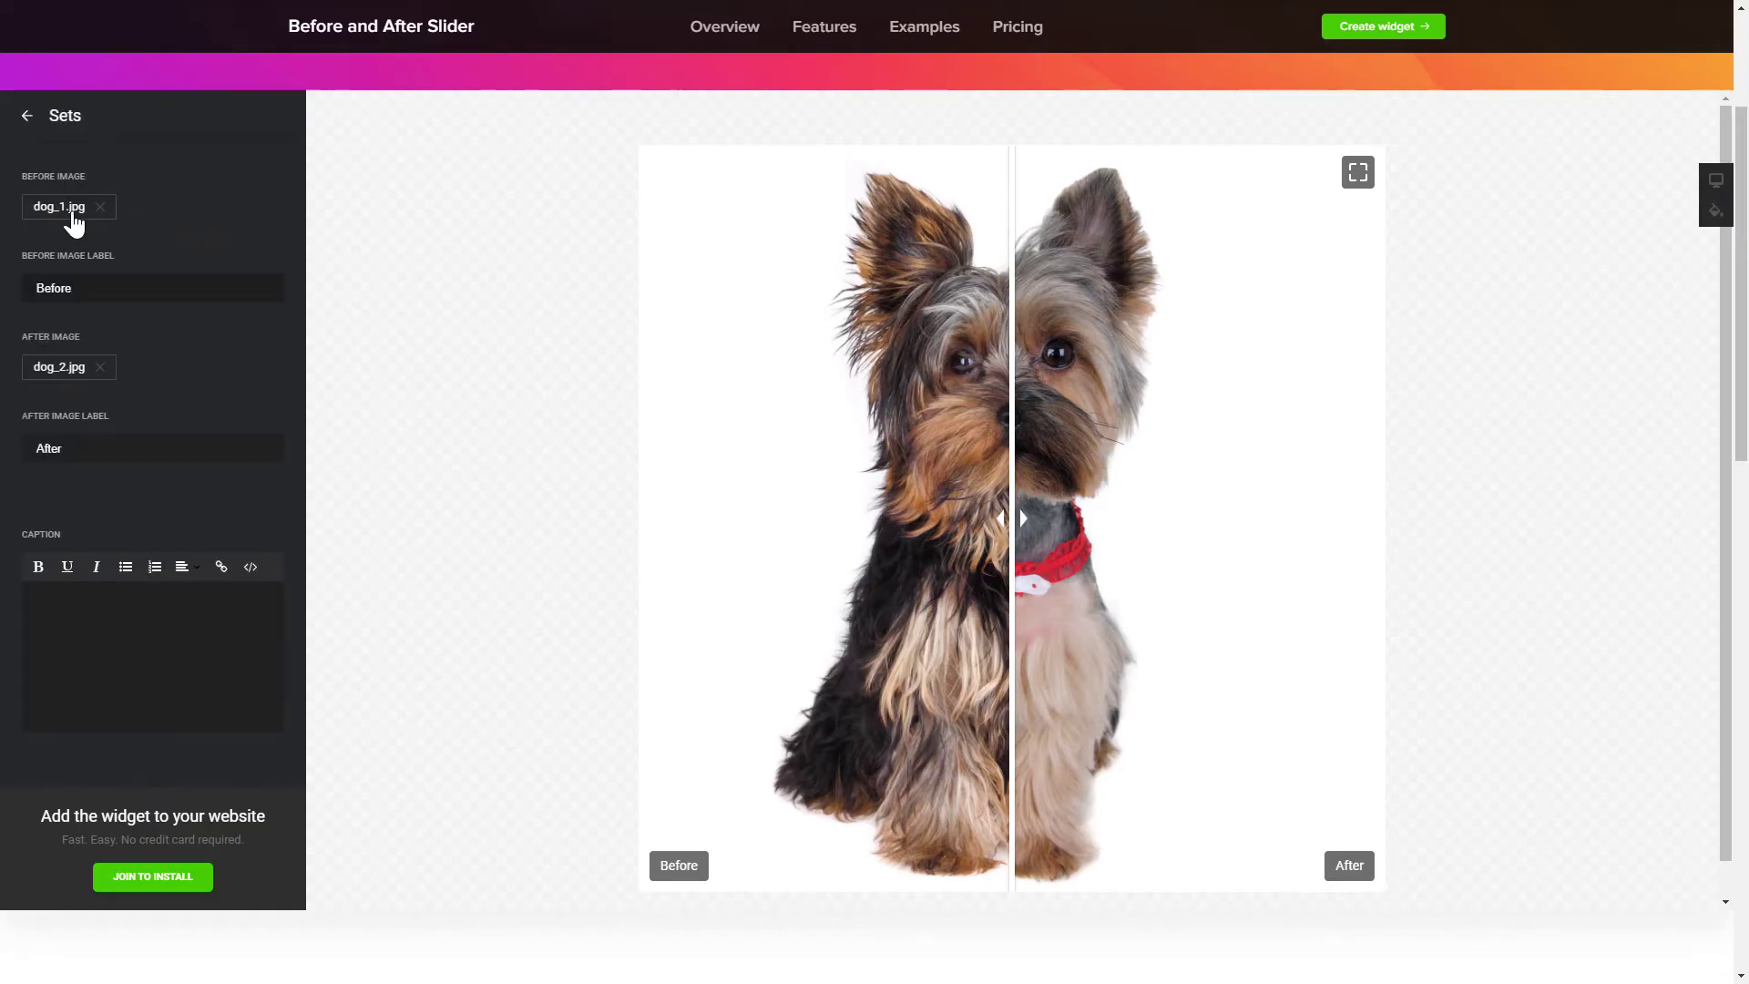
pyautogui.click(64, 212)
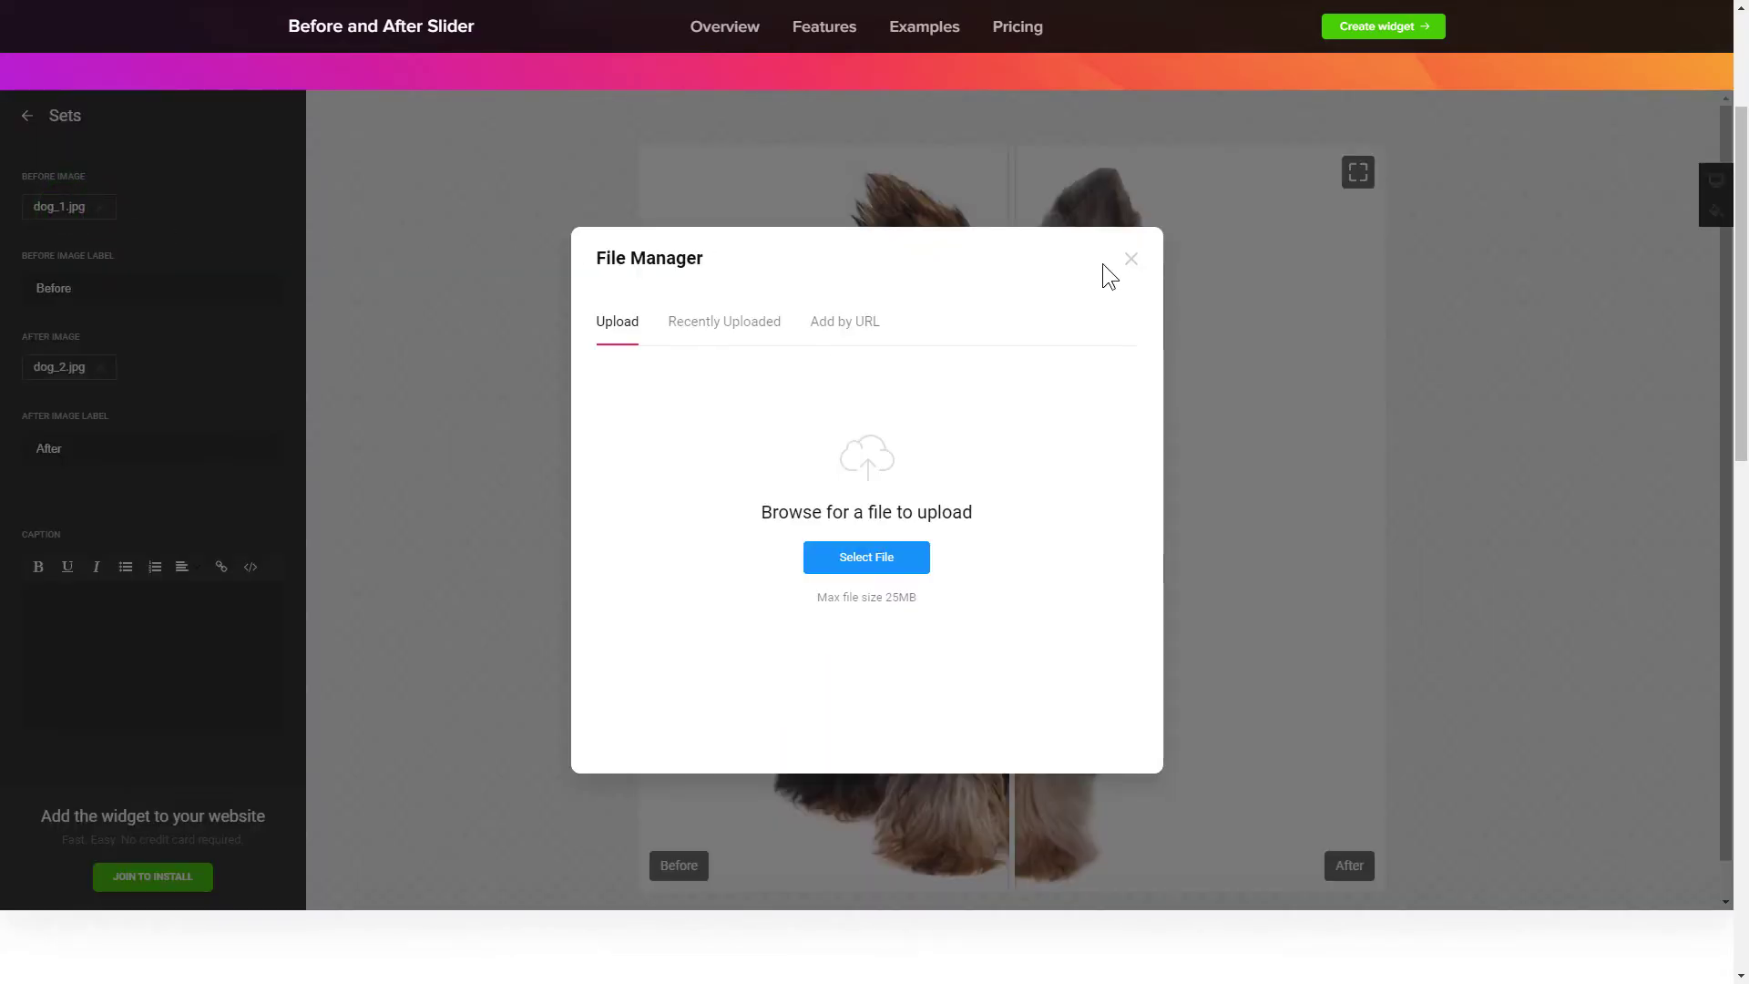
pyautogui.click(1131, 259)
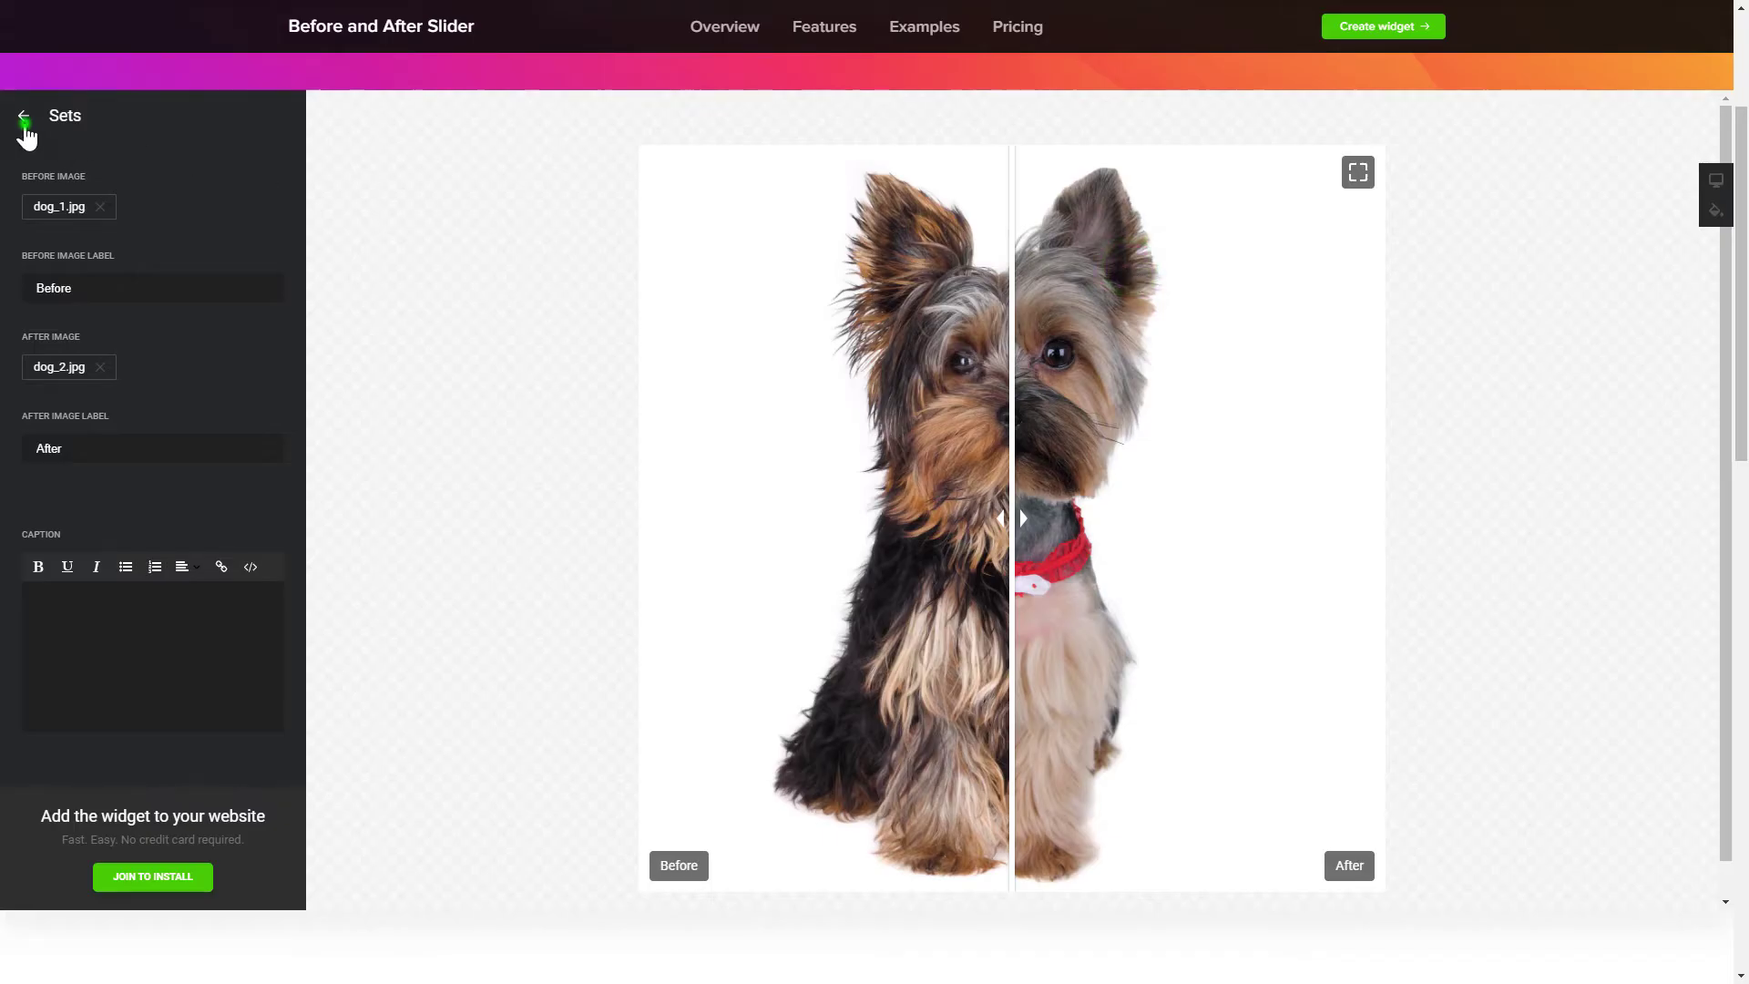
pyautogui.click(25, 121)
pyautogui.click(109, 123)
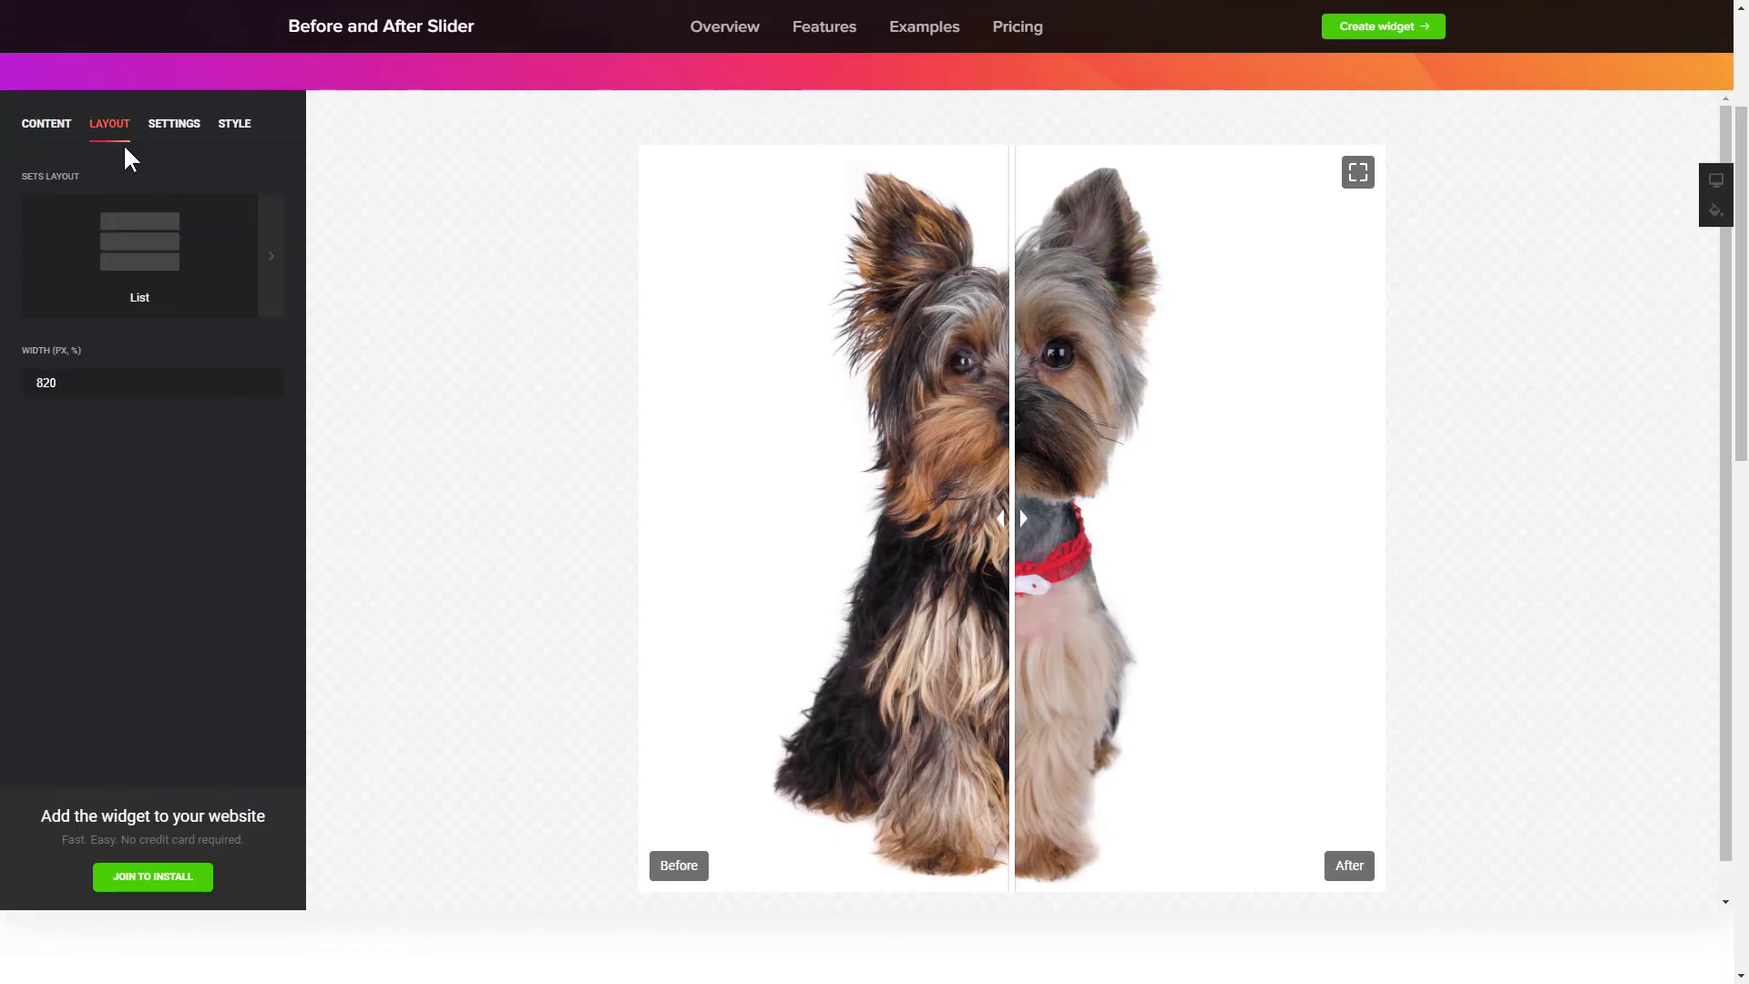
pyautogui.click(211, 239)
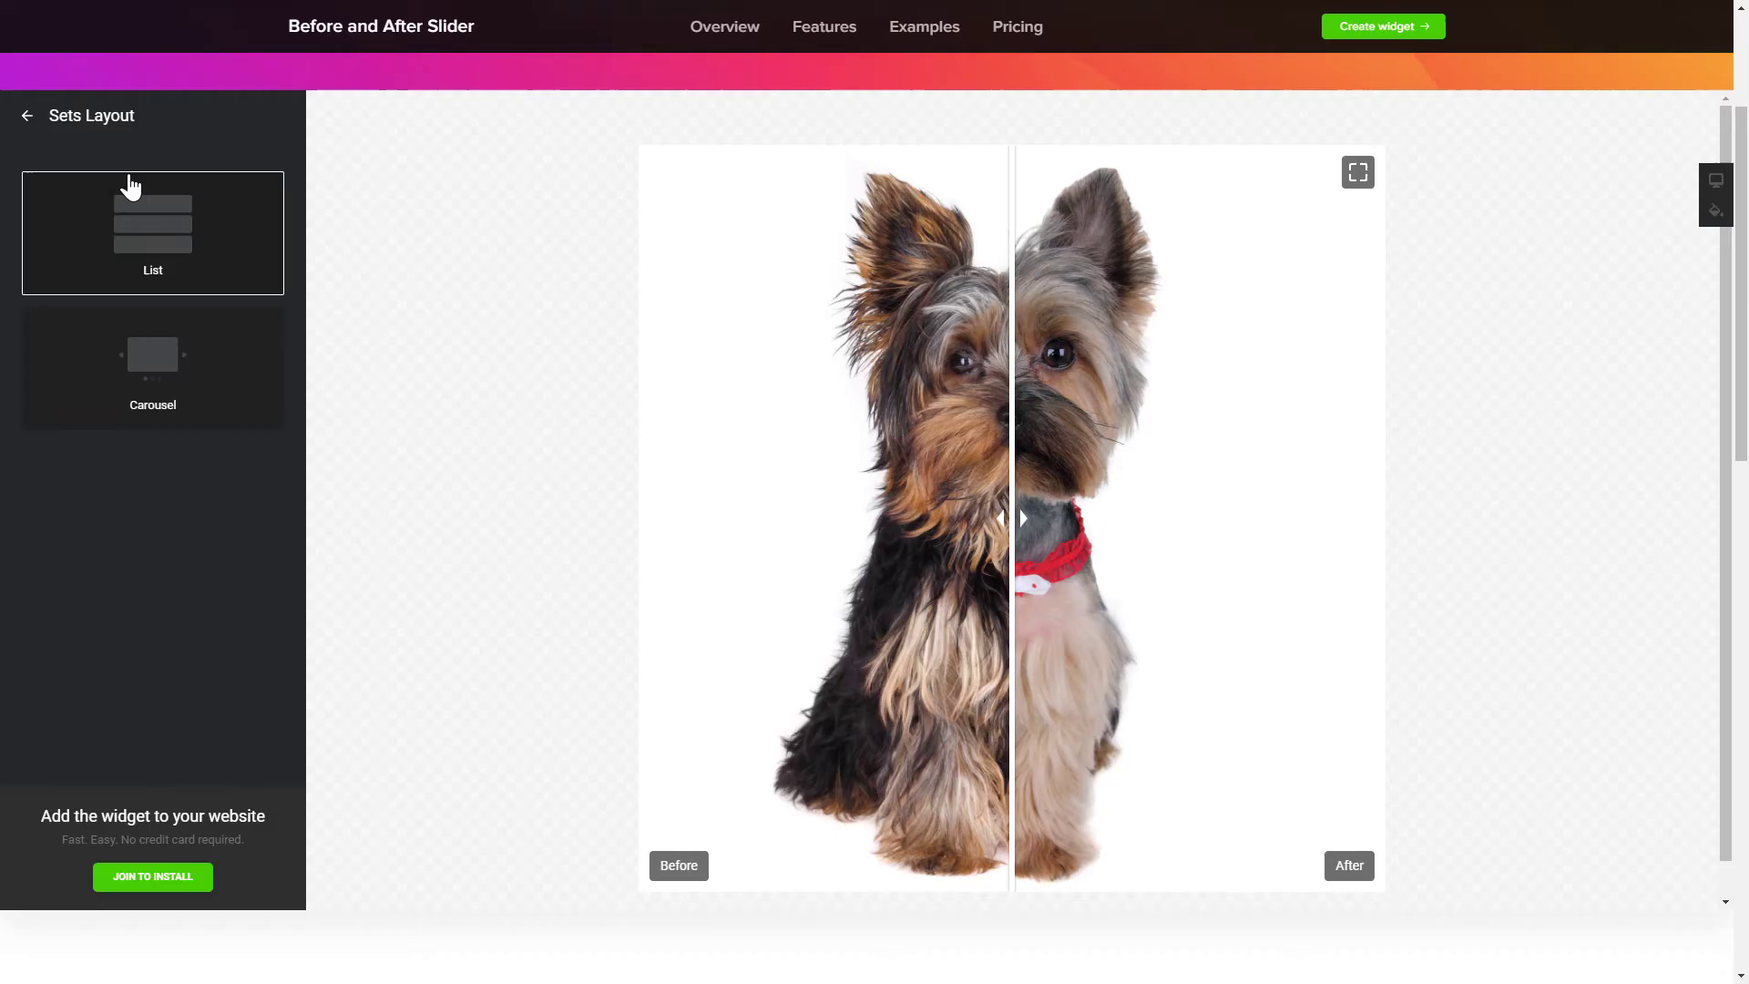
pyautogui.click(28, 115)
pyautogui.click(174, 131)
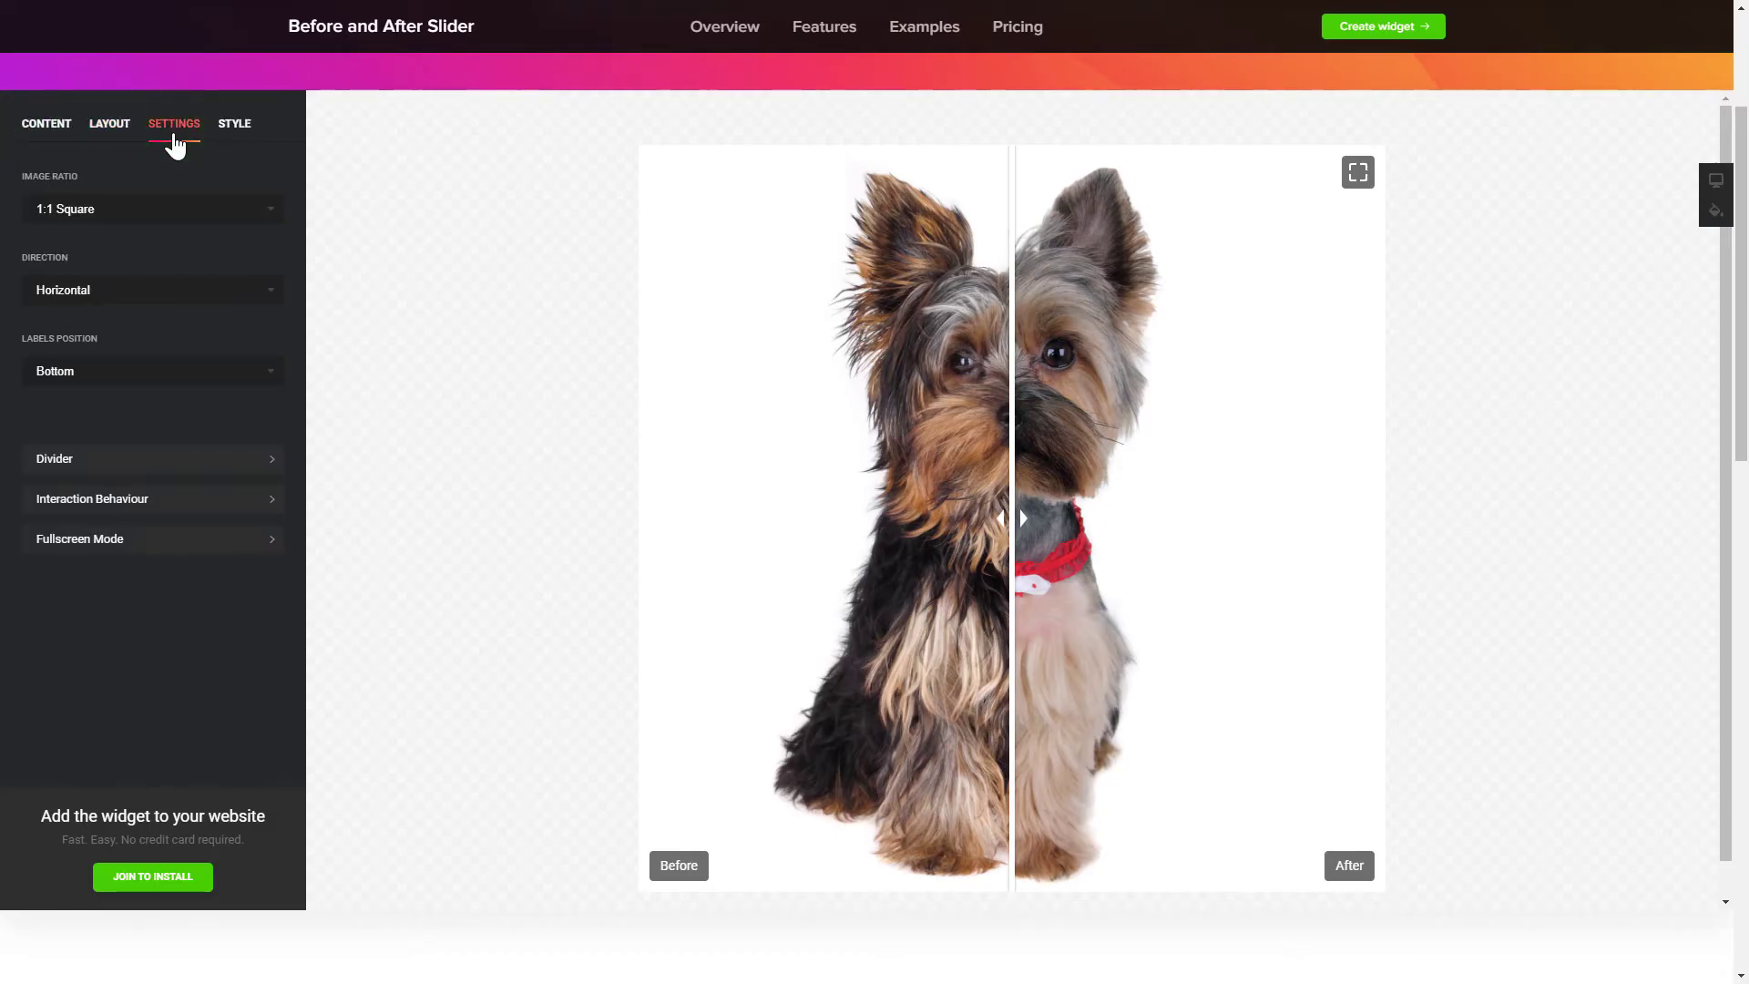
pyautogui.click(234, 123)
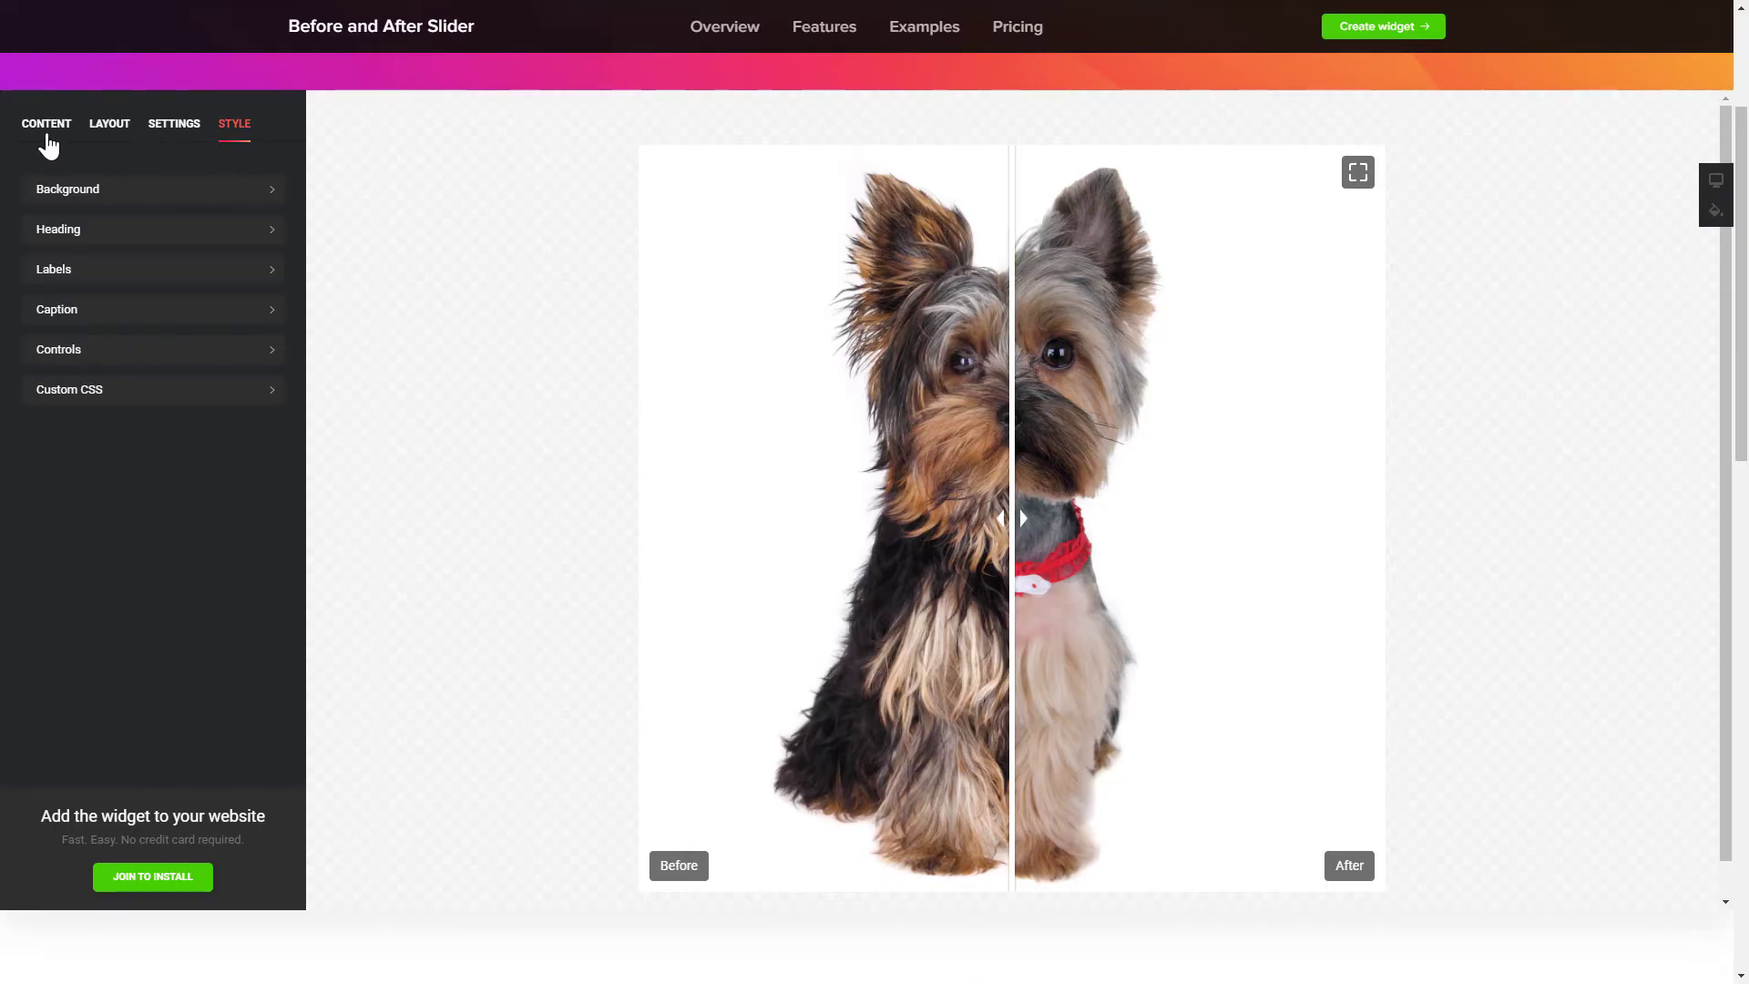
pyautogui.click(47, 123)
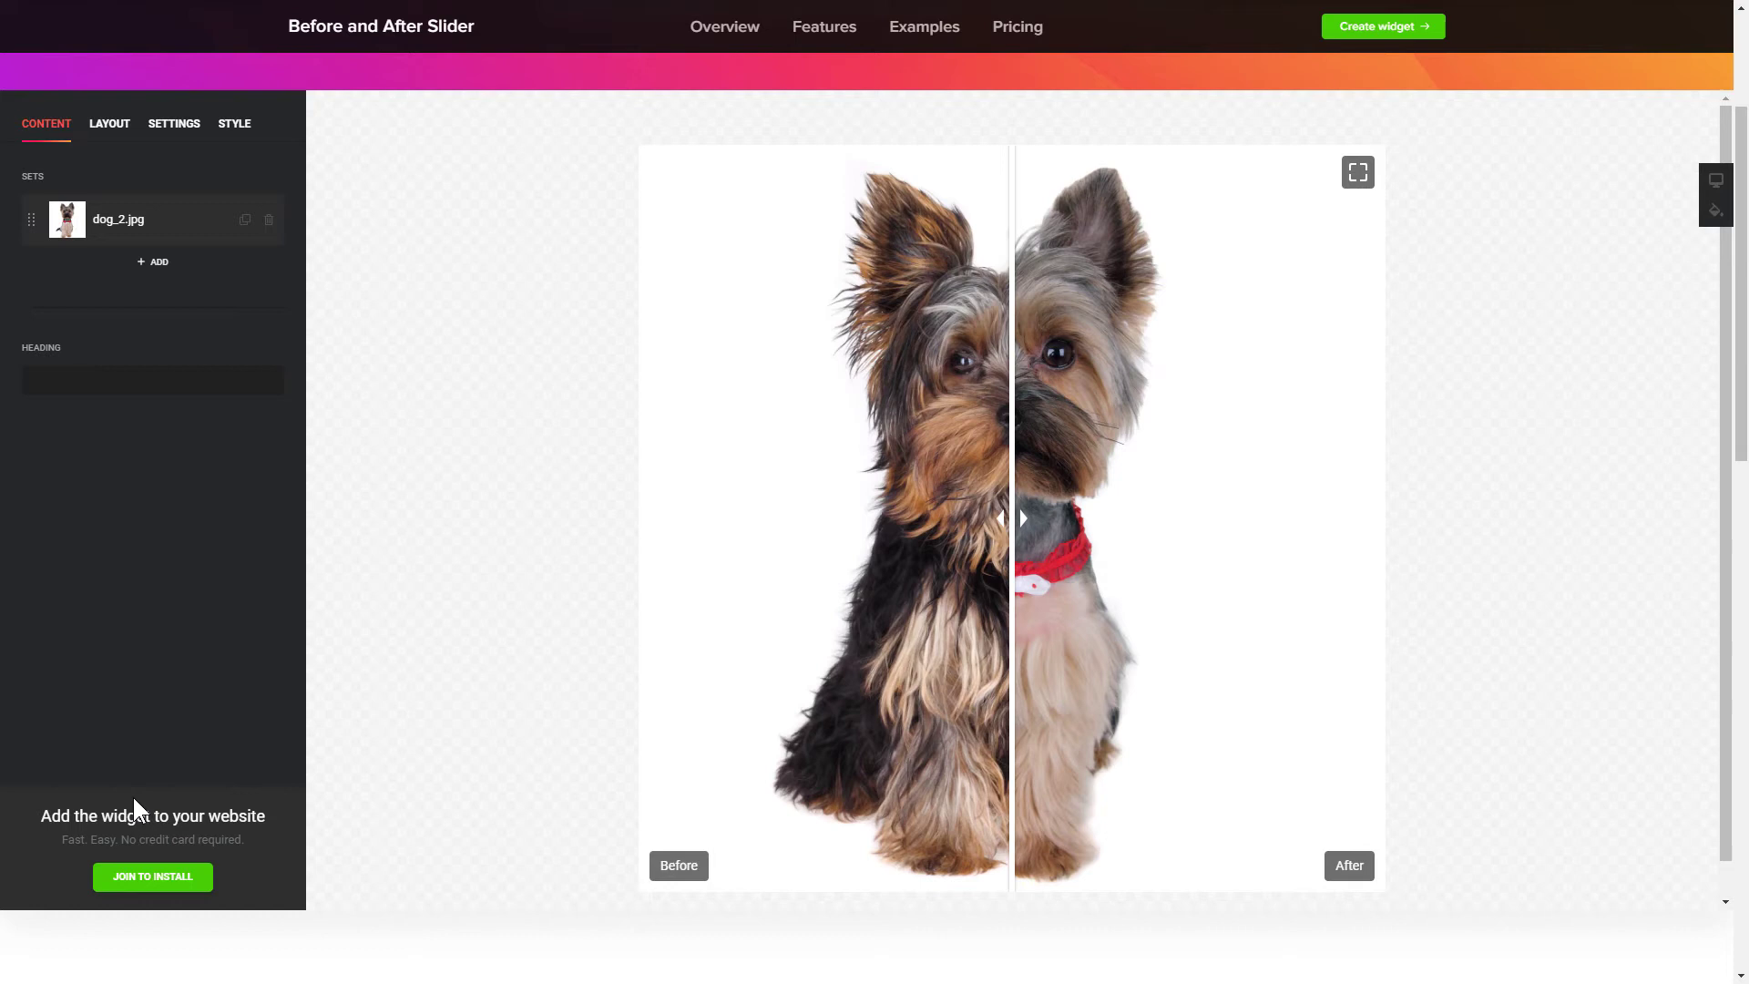
# Sign up for an Elfsight account with email and password through Join to Install.
pyautogui.click(153, 876)
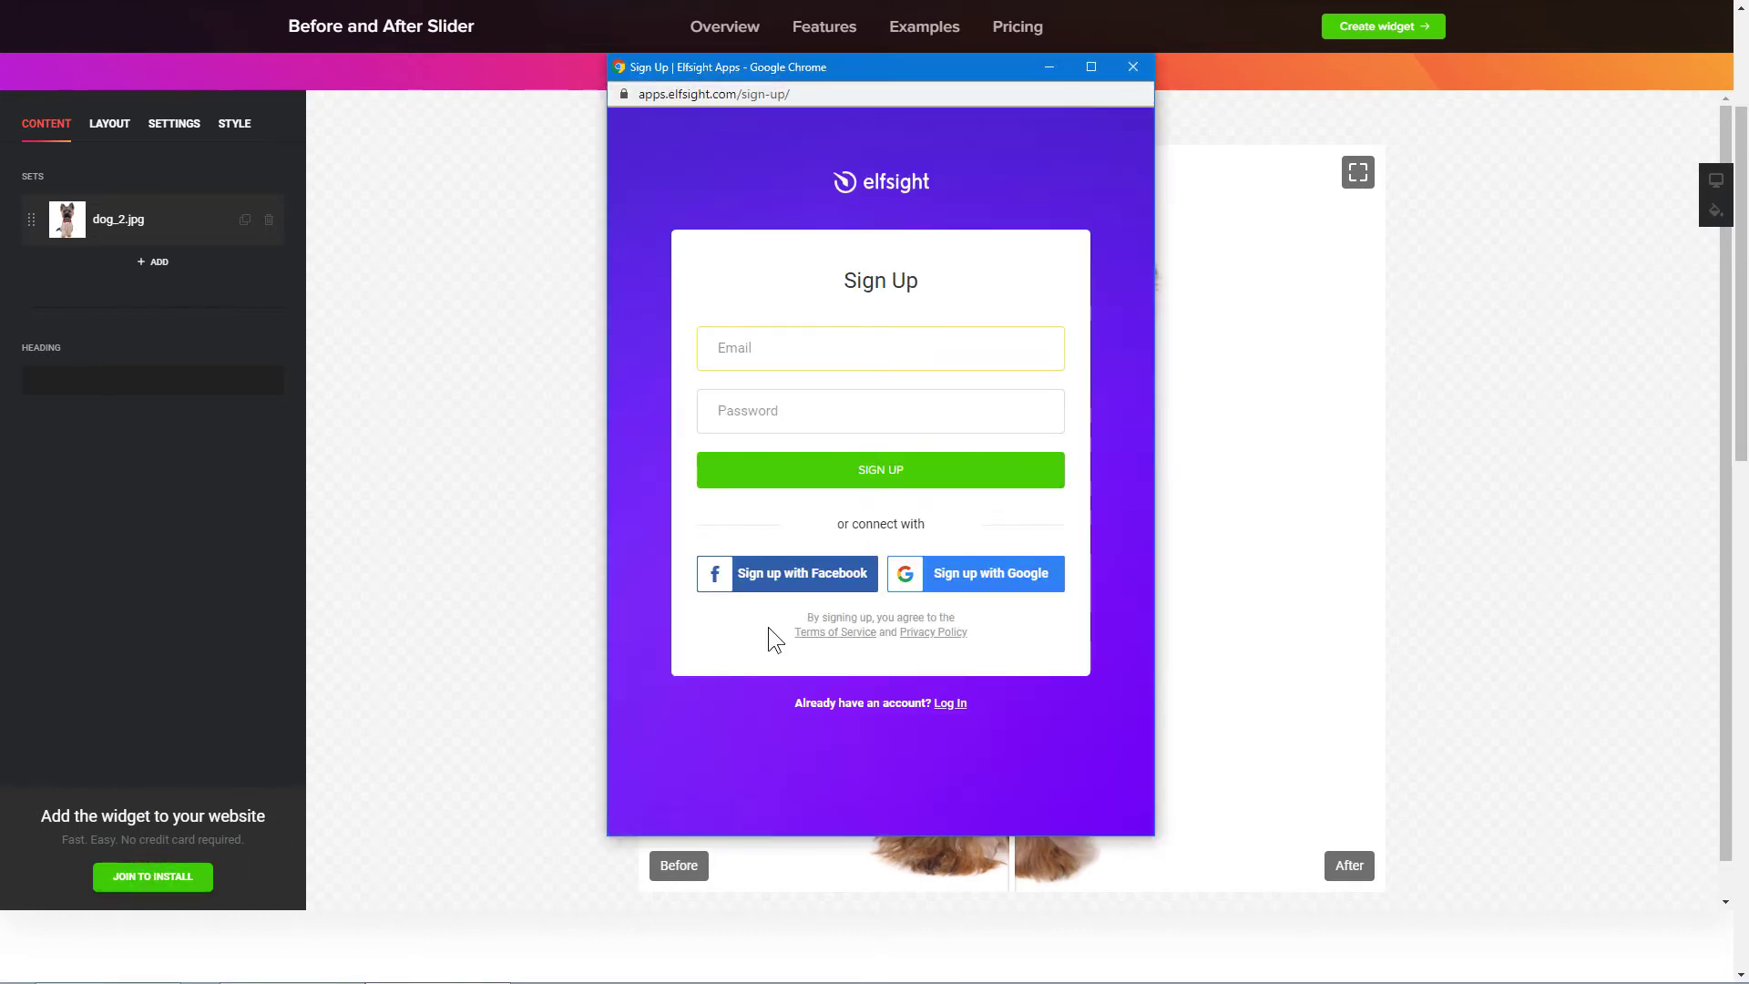
pyautogui.click(1019, 351)
pyautogui.write('example@elfsight')
pyautogui.write('.com')
pyautogui.click(1008, 410)
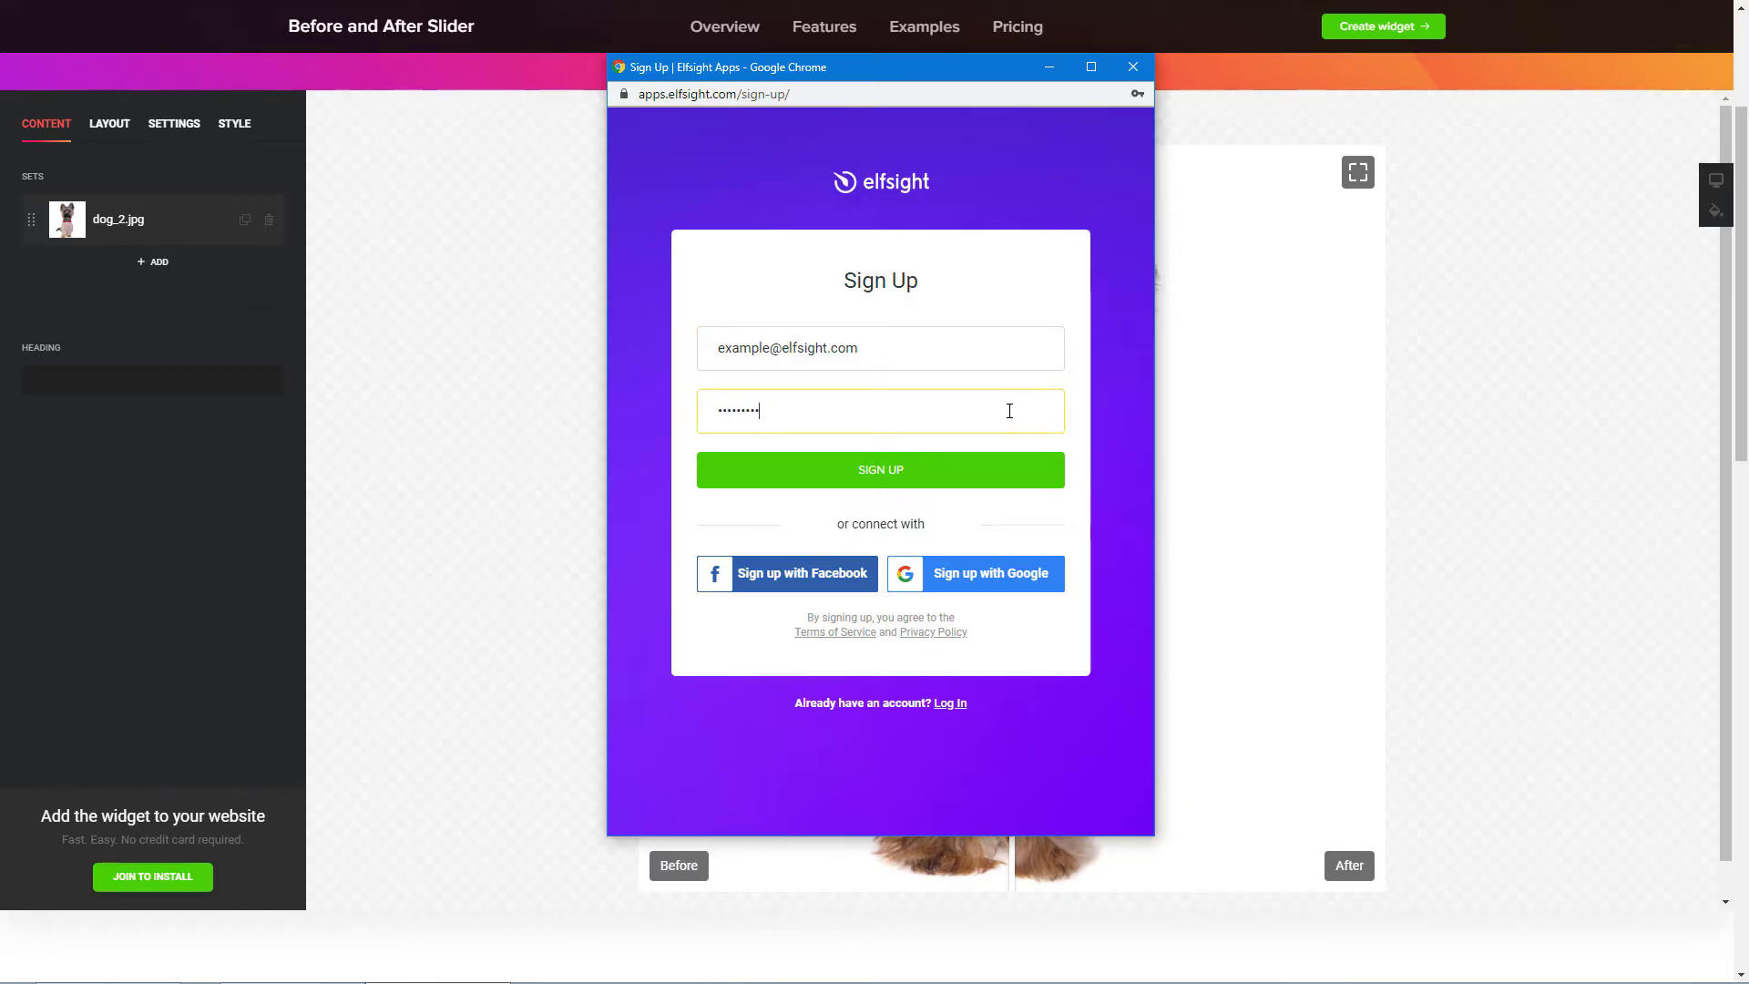
pyautogui.click(880, 472)
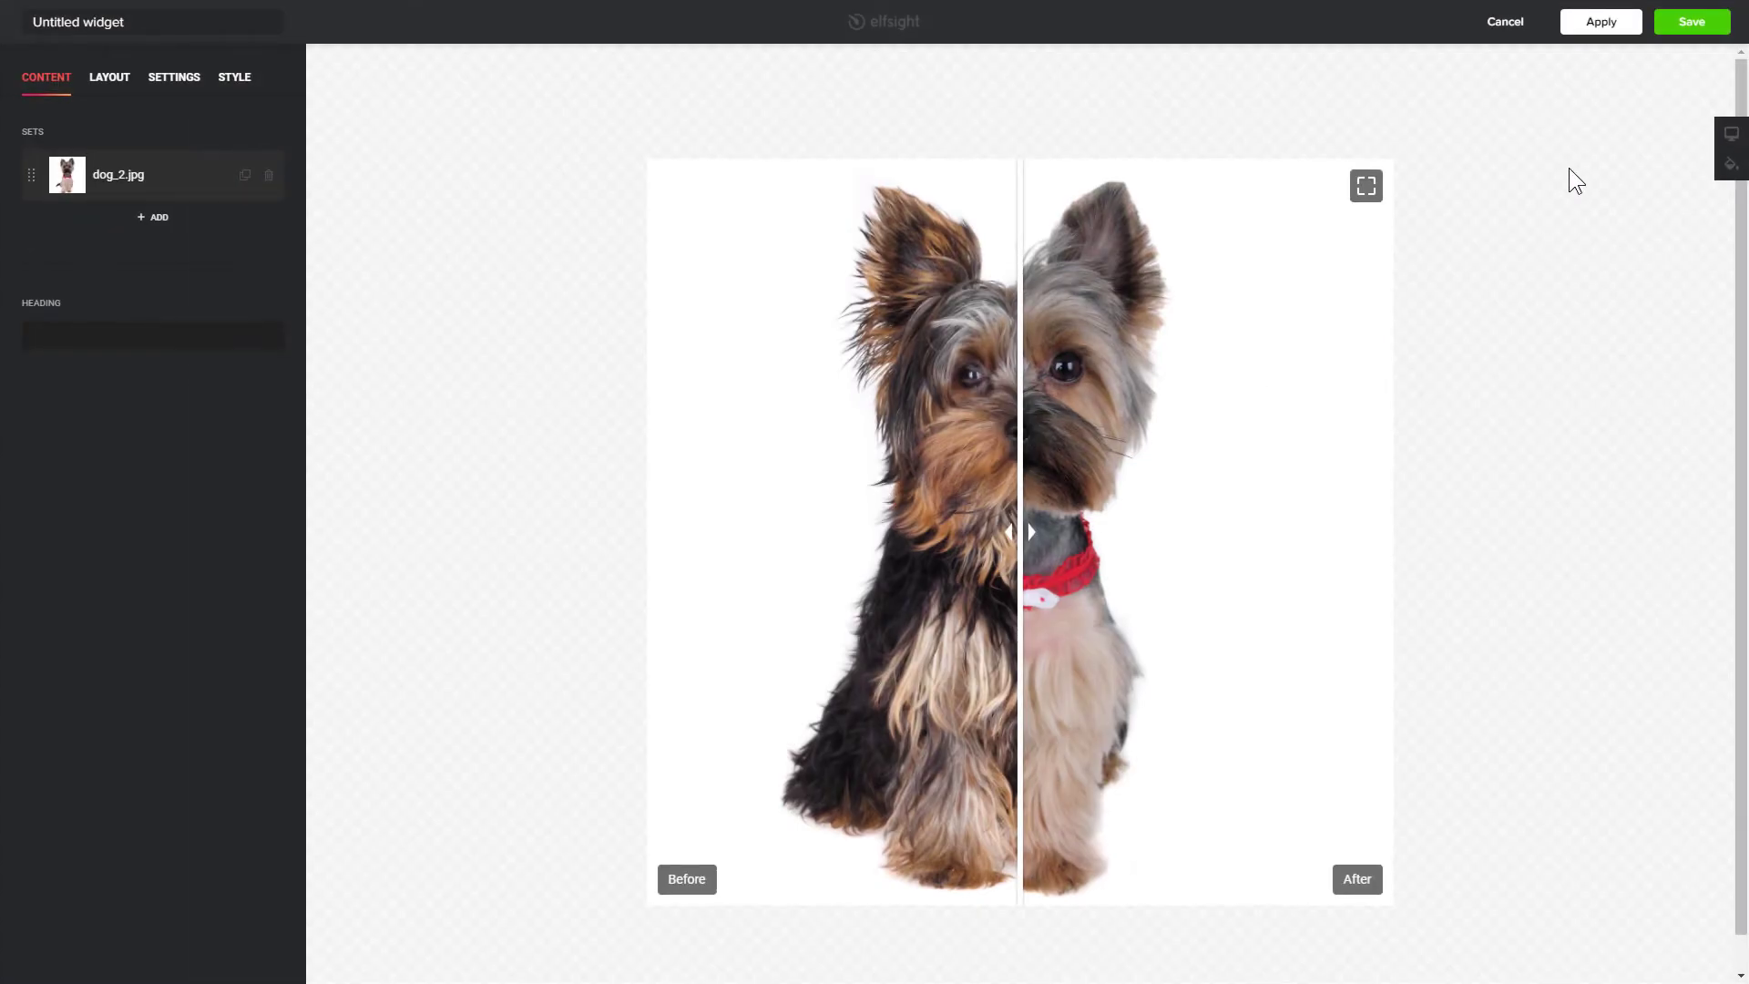
# Save the dog slider widget and select the free Lite plan.
pyautogui.click(1692, 21)
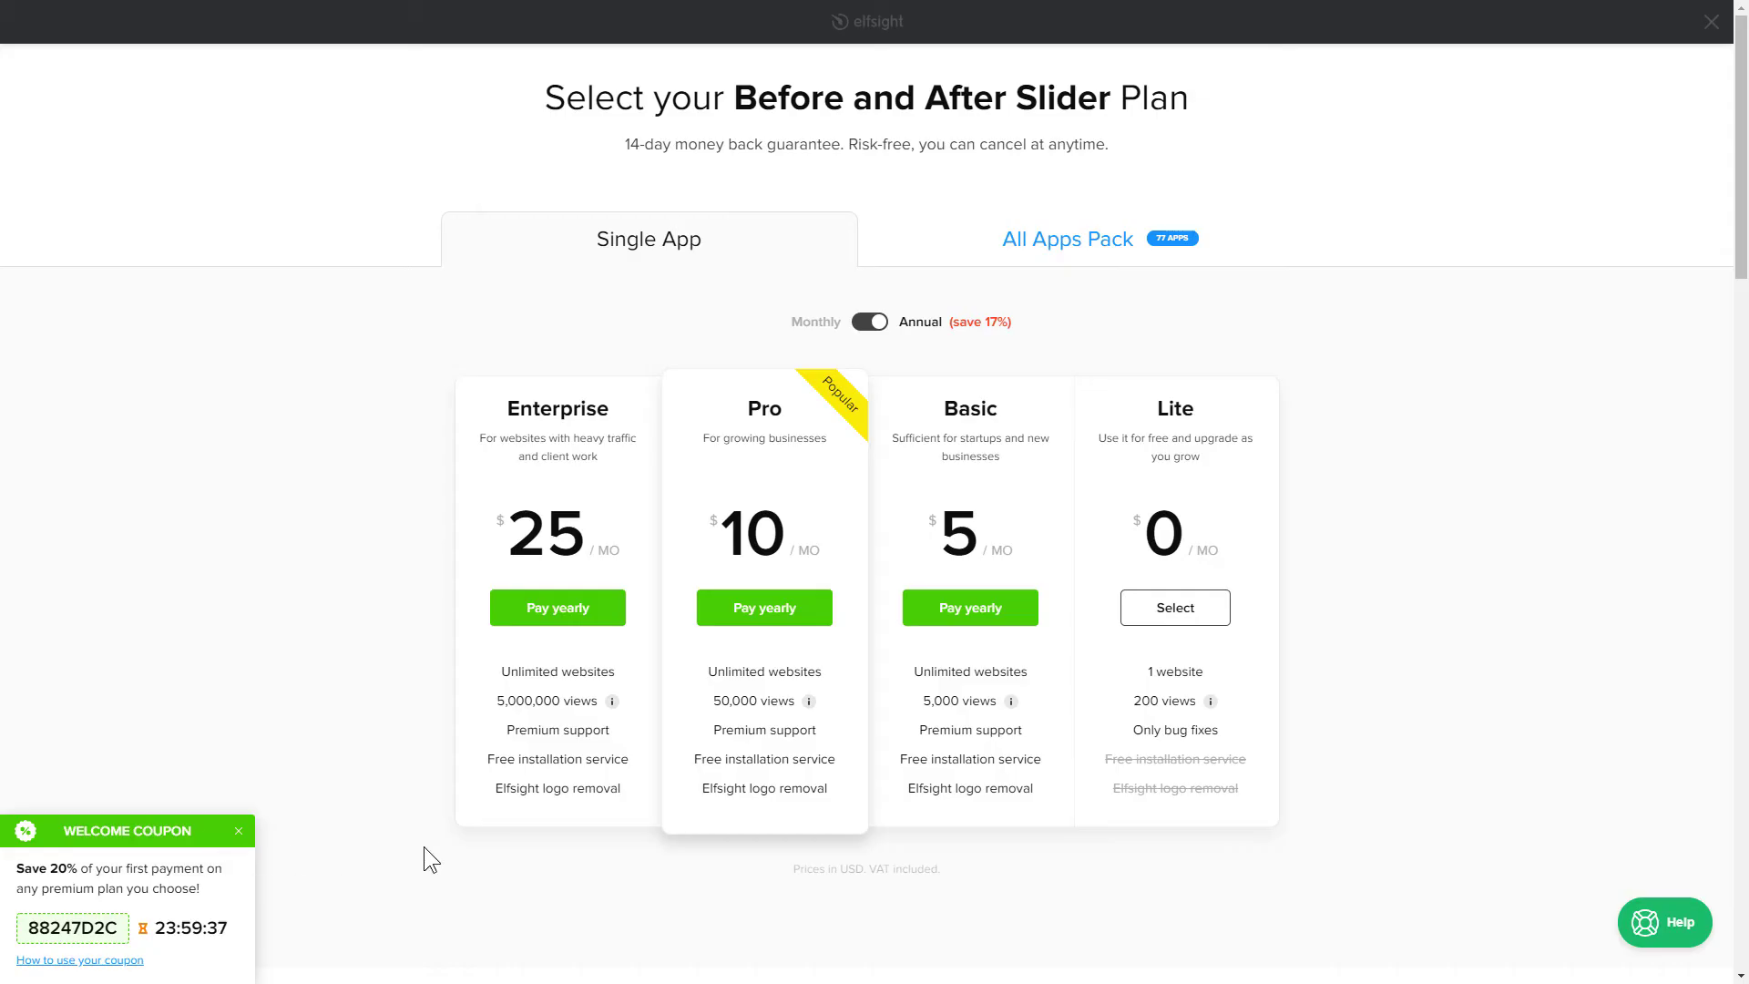
pyautogui.click(1175, 607)
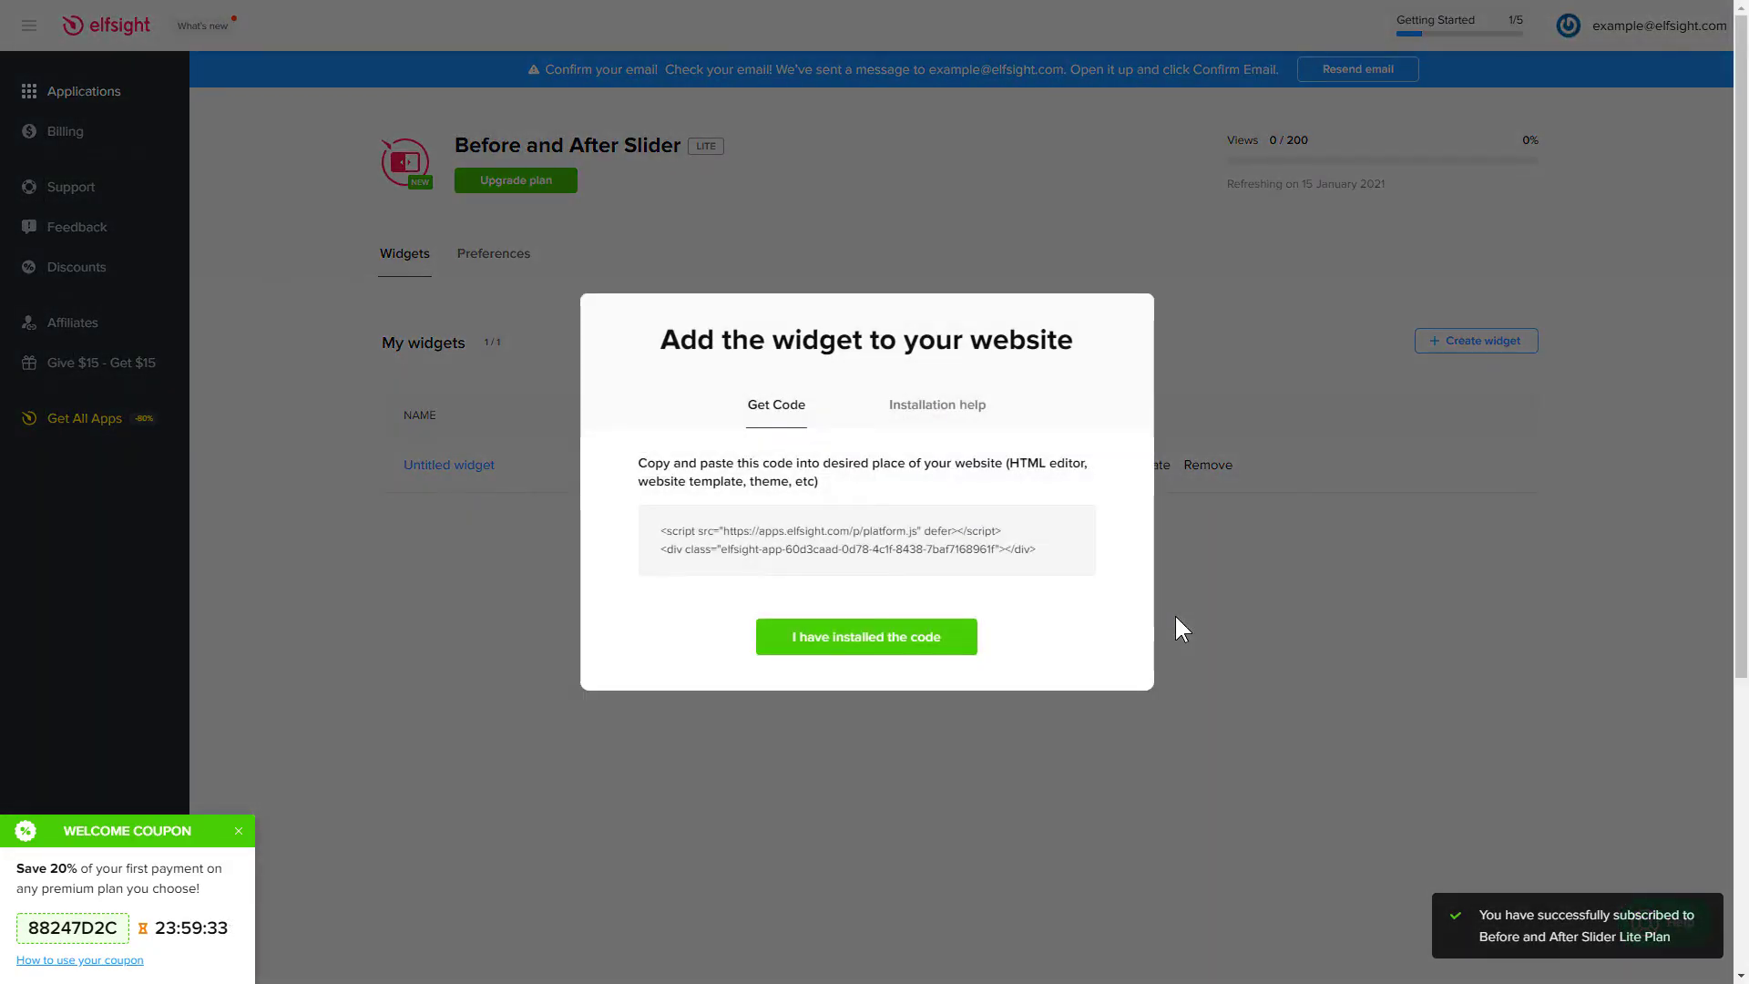
# Paste the copied embed code into empty line 1914 of page-home.html and save.
pyautogui.click(1067, 550)
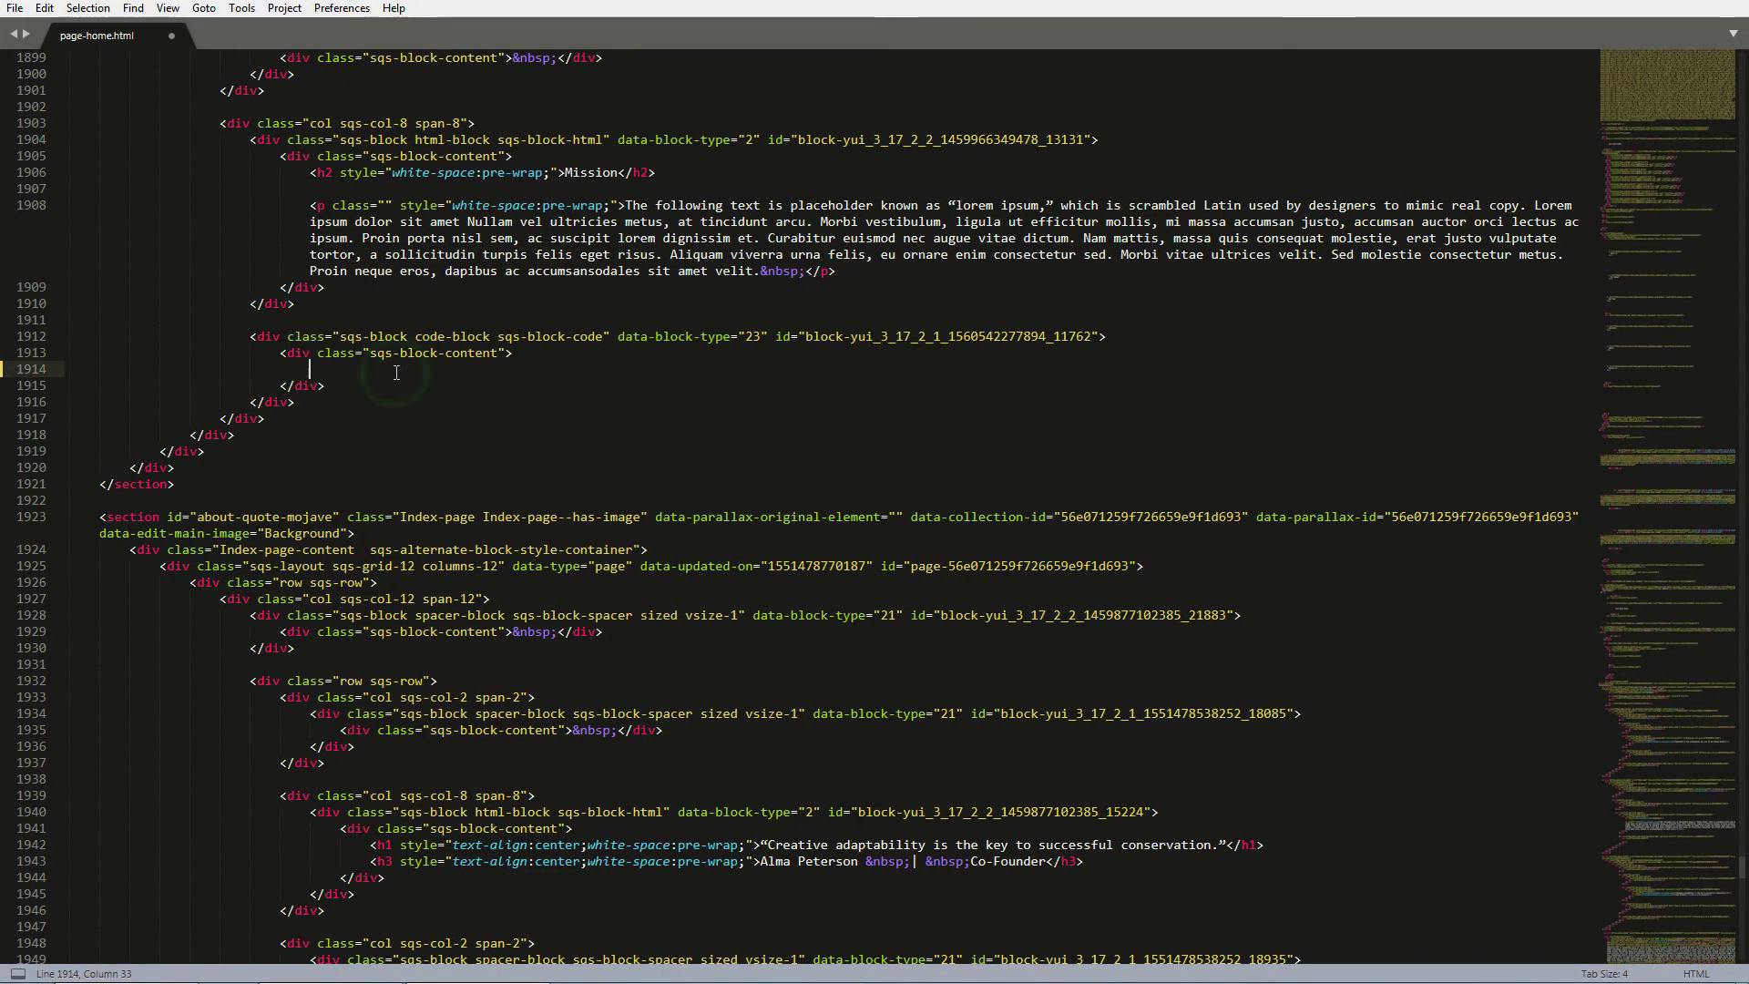
pyautogui.rightClick(396, 372)
pyautogui.click(485, 471)
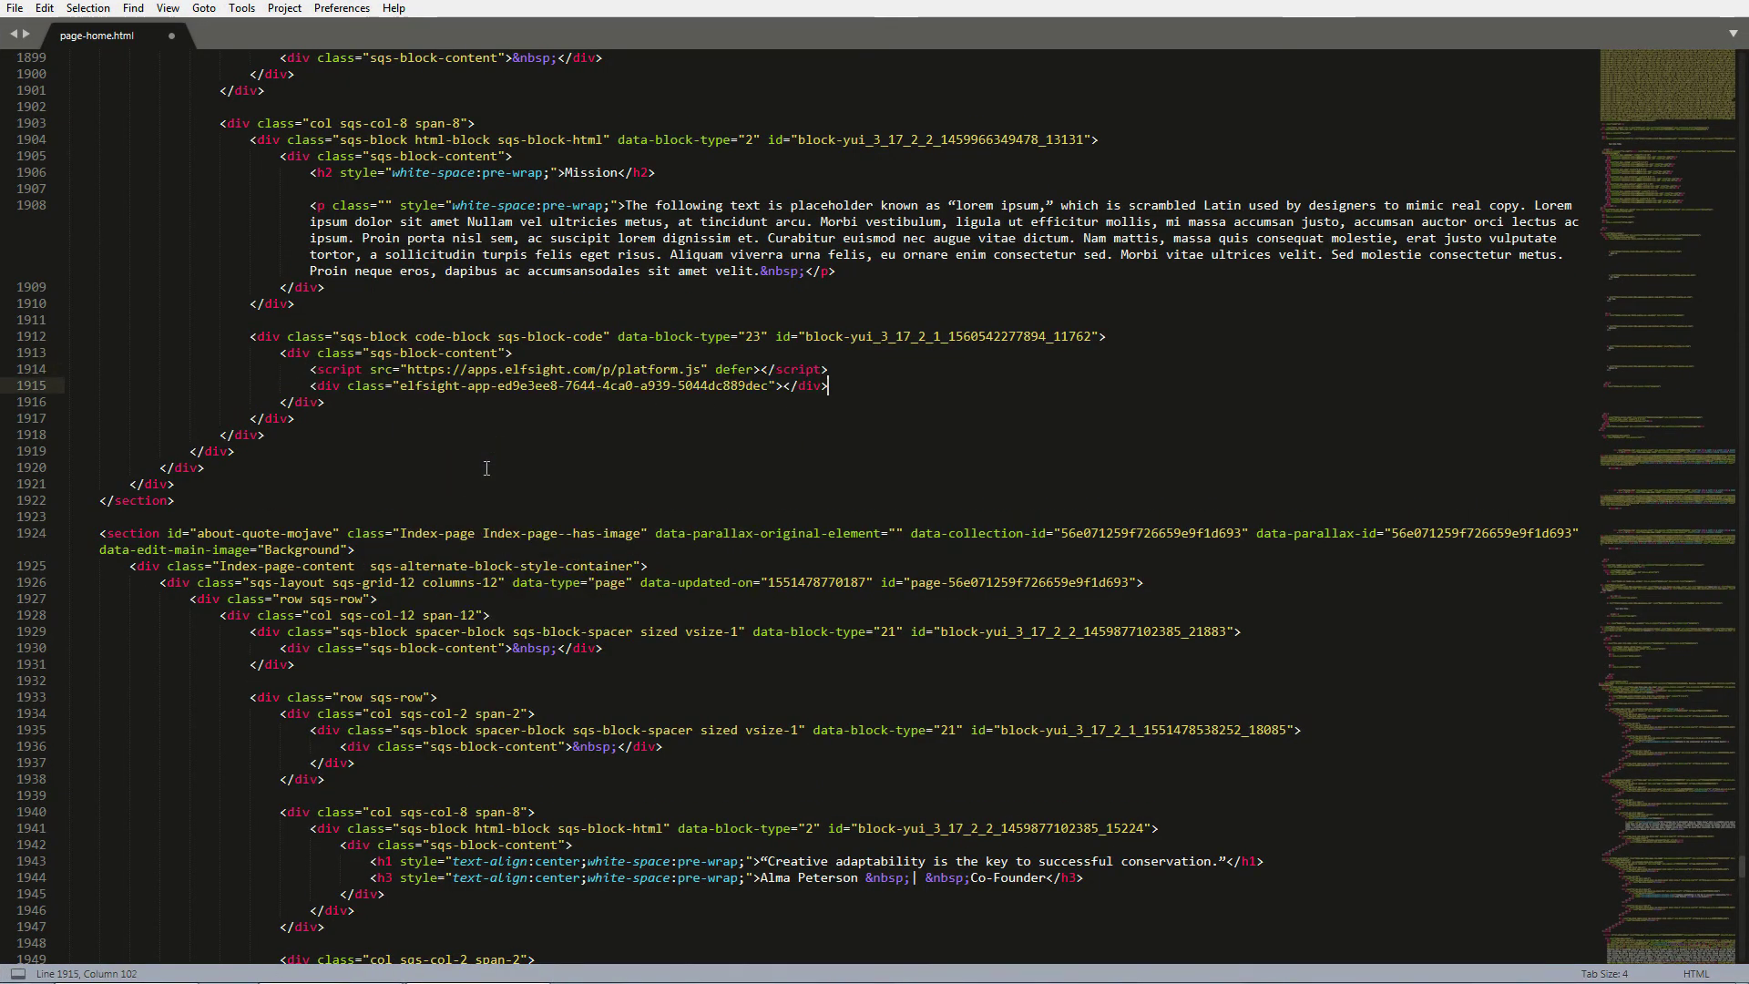
pyautogui.click(15, 8)
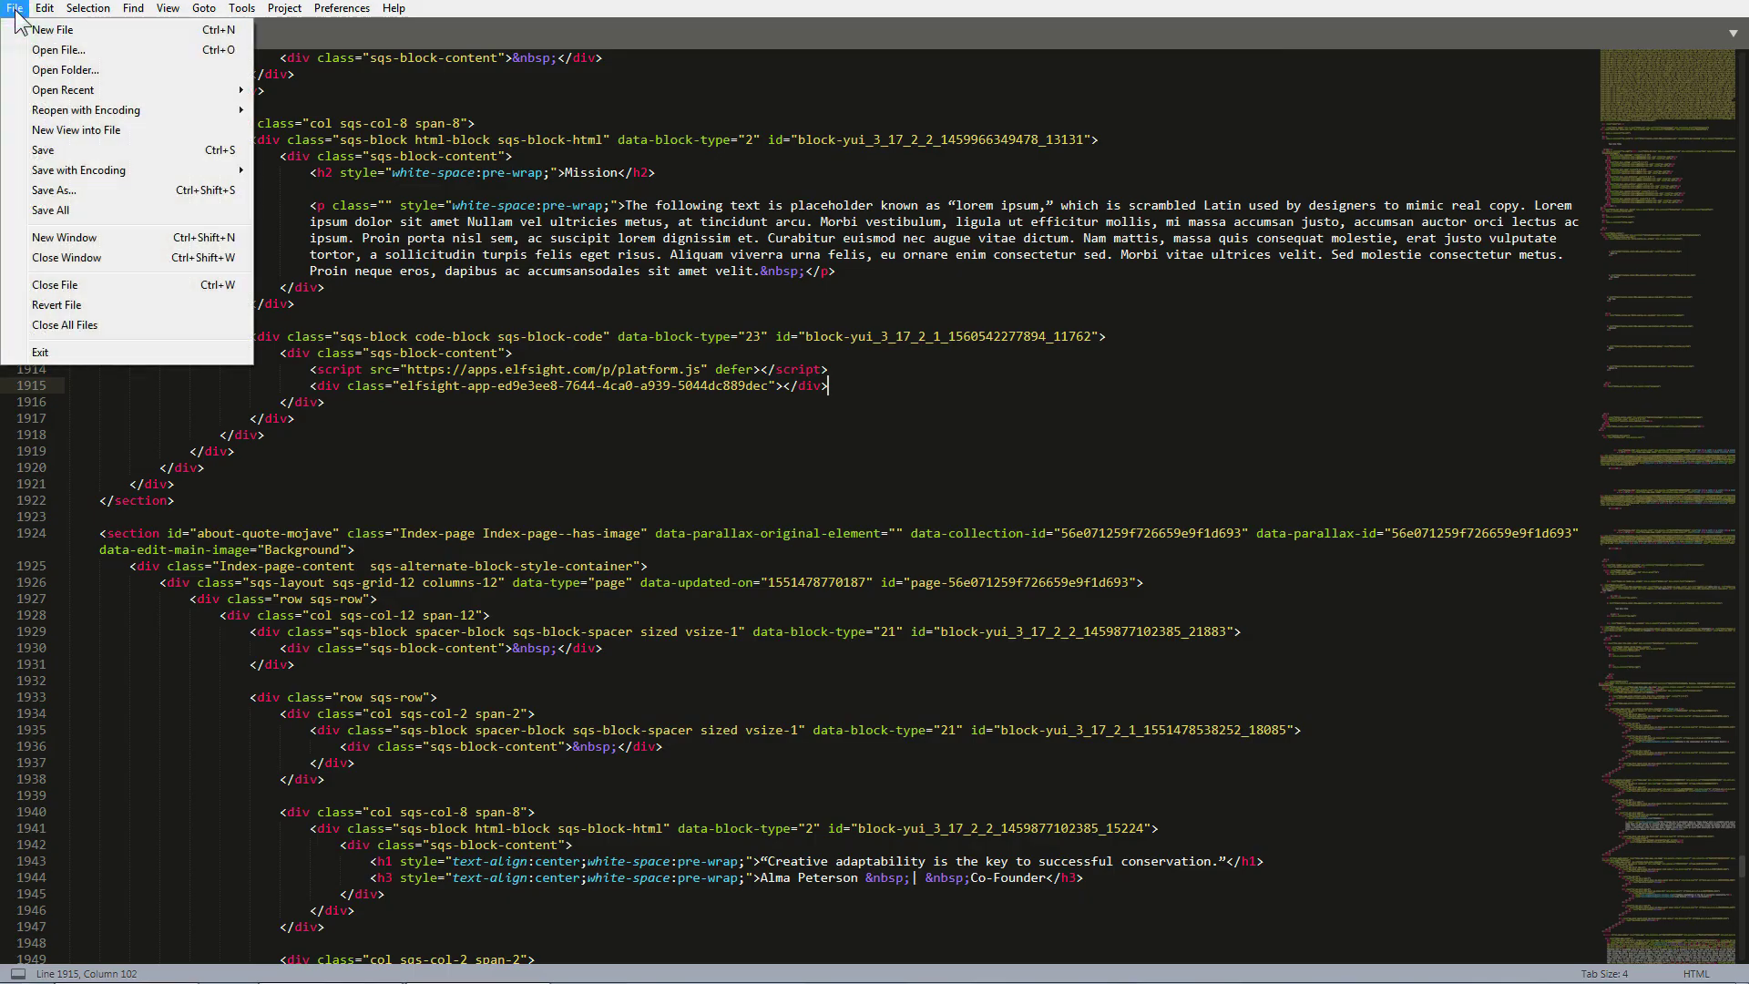
pyautogui.click(77, 148)
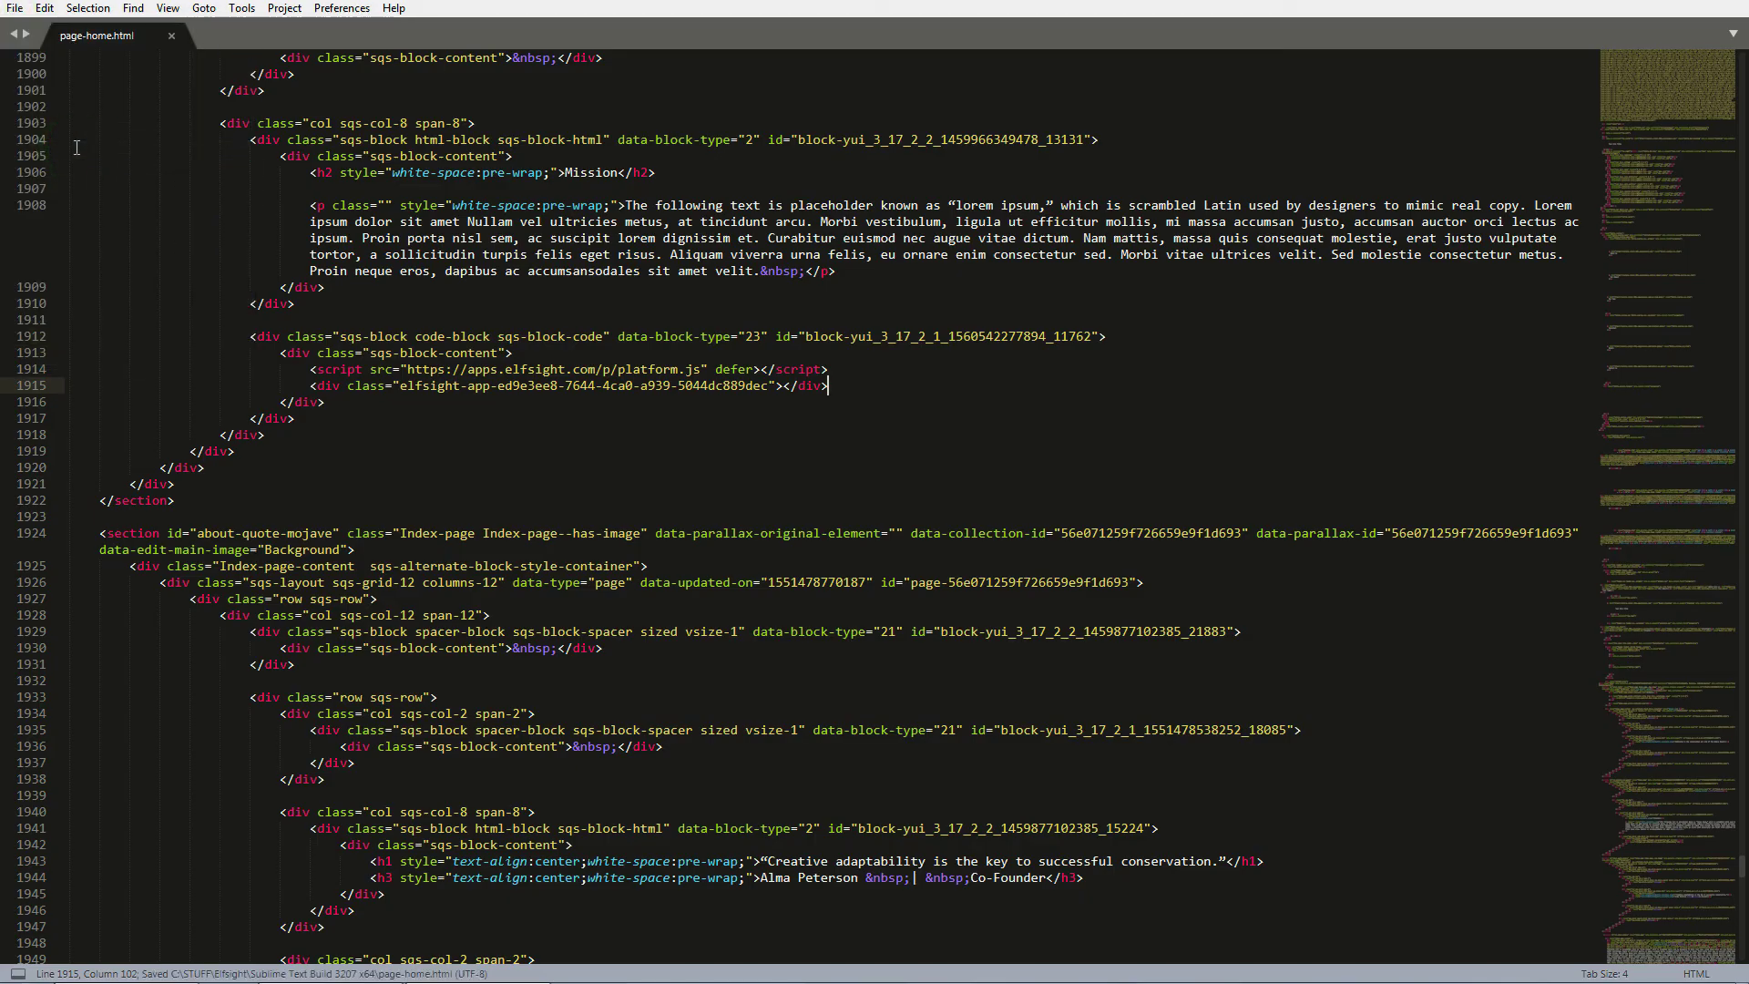
# Switch to Chrome and drag the dog slider's divider to compare the images.
pyautogui.hotkey('alt', 'Tab')
pyautogui.moveTo(1741, 82); pyautogui.dragTo(1741, 219)
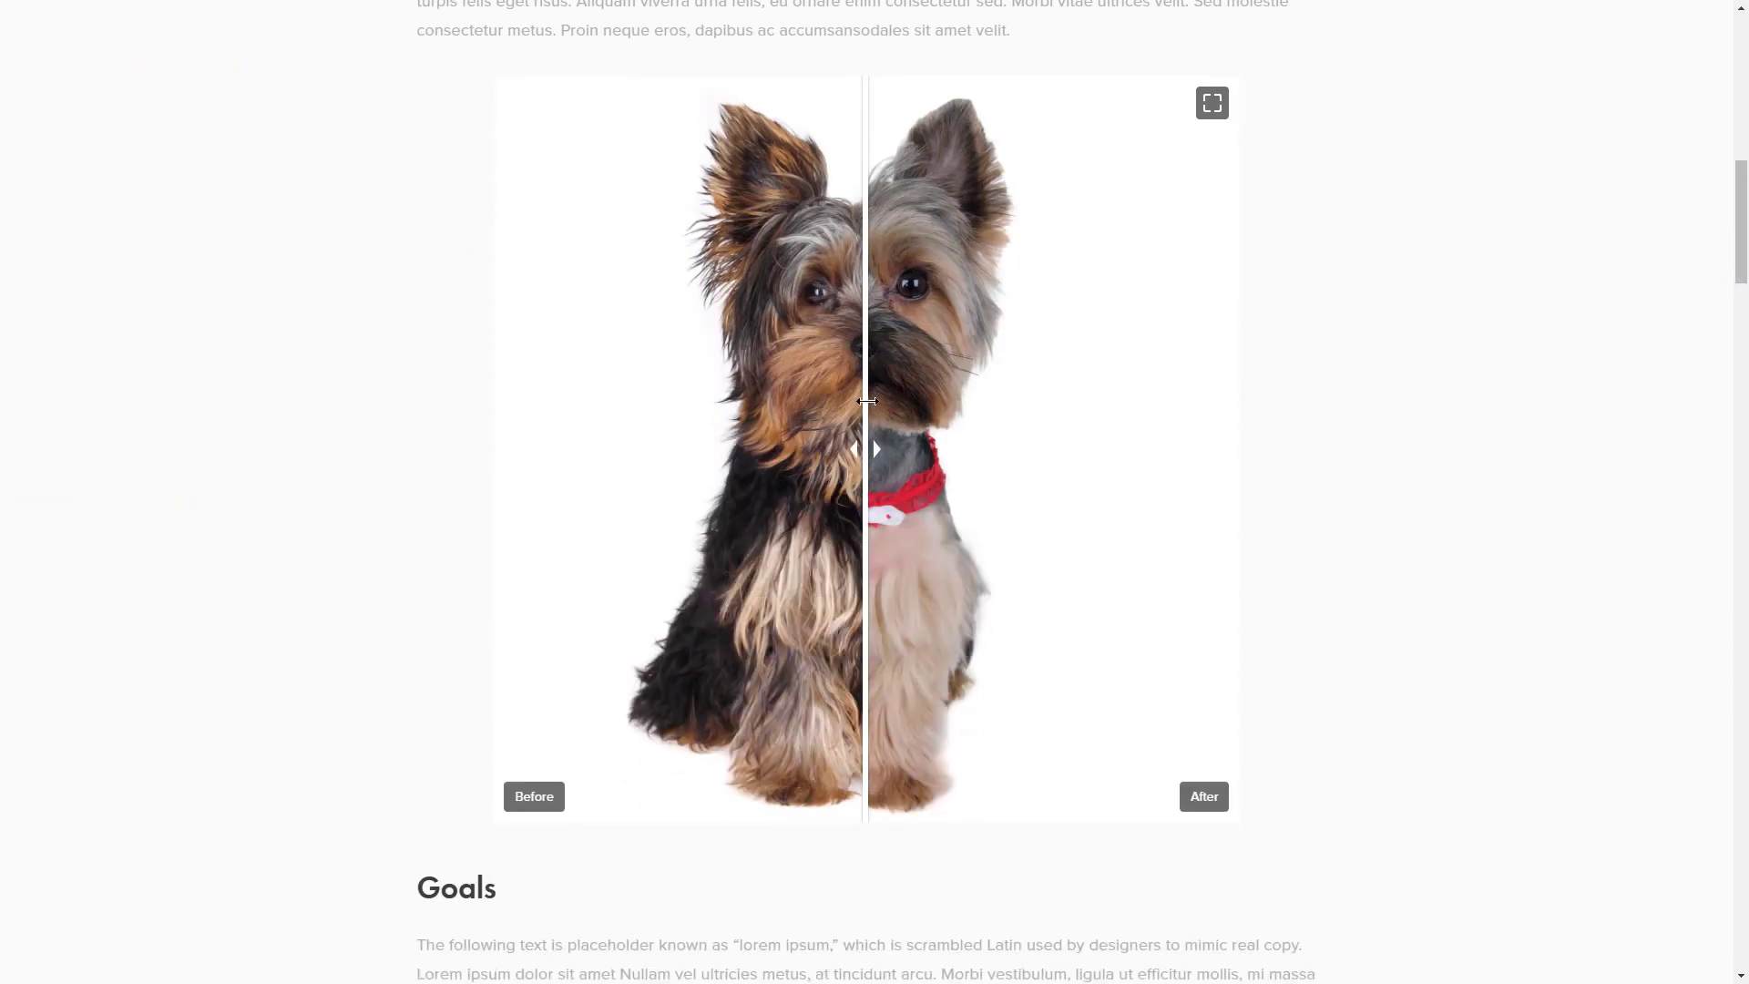
pyautogui.moveTo(863, 401)
pyautogui.mouseDown()
pyautogui.moveTo(559, 420)
pyautogui.moveTo(864, 531)
pyautogui.mouseUp()
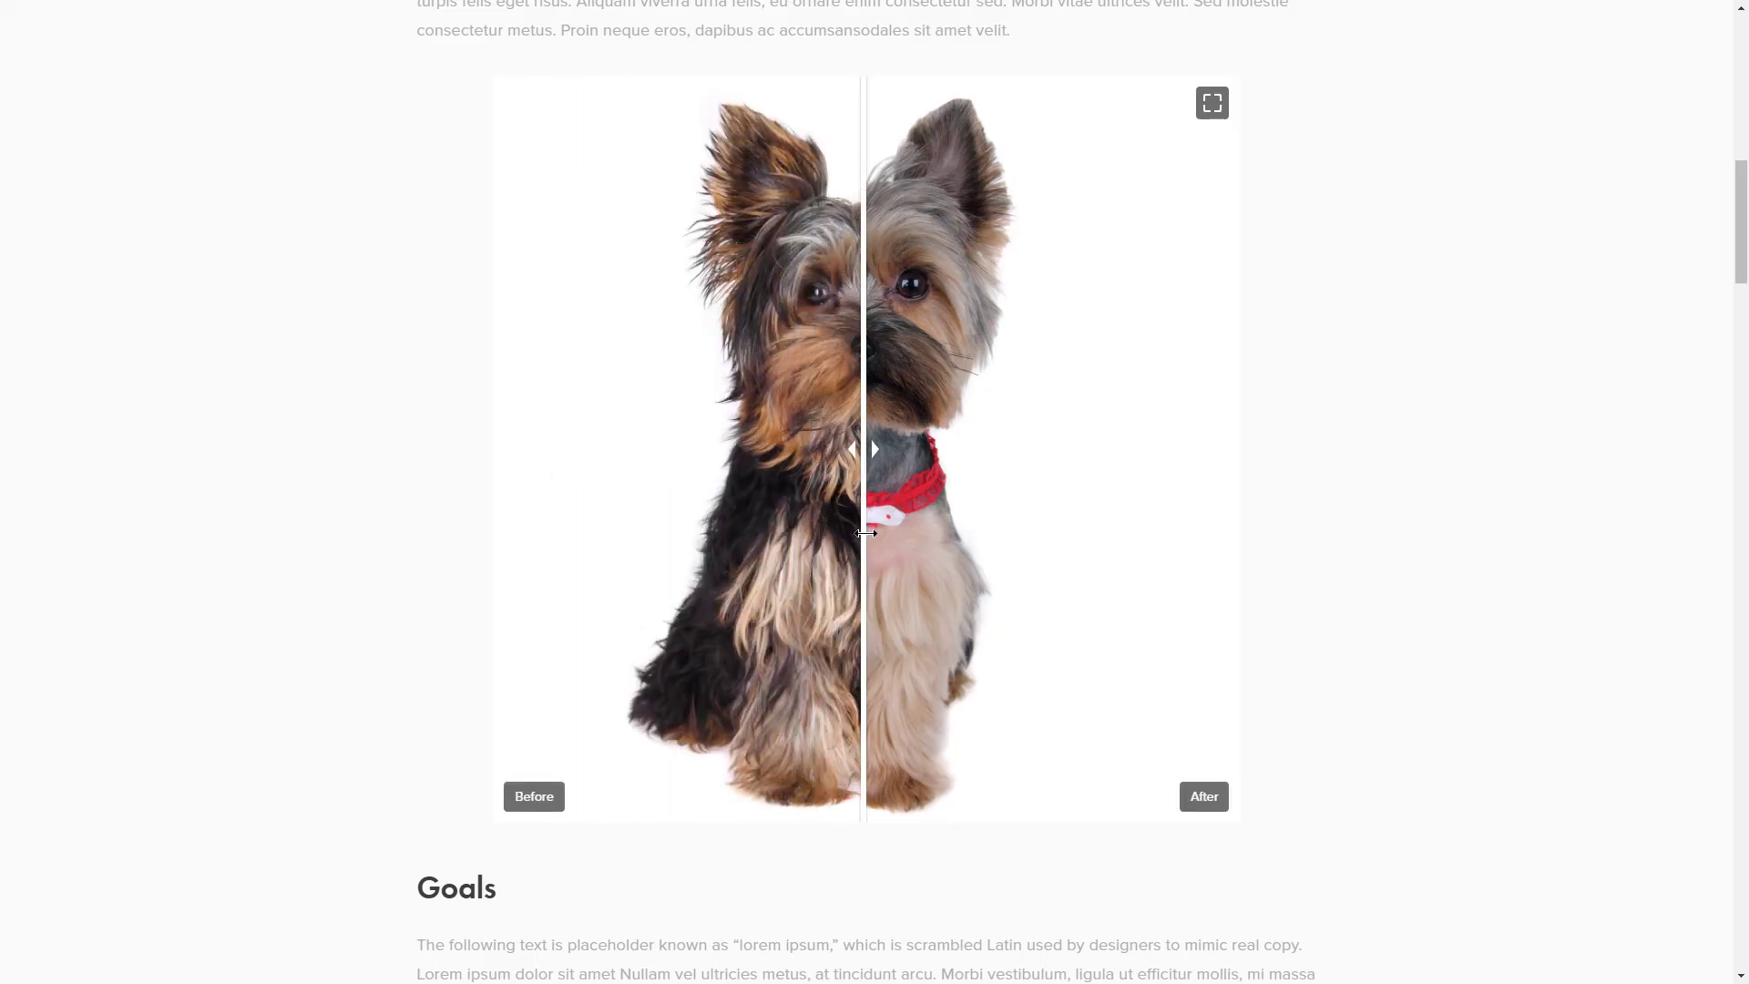